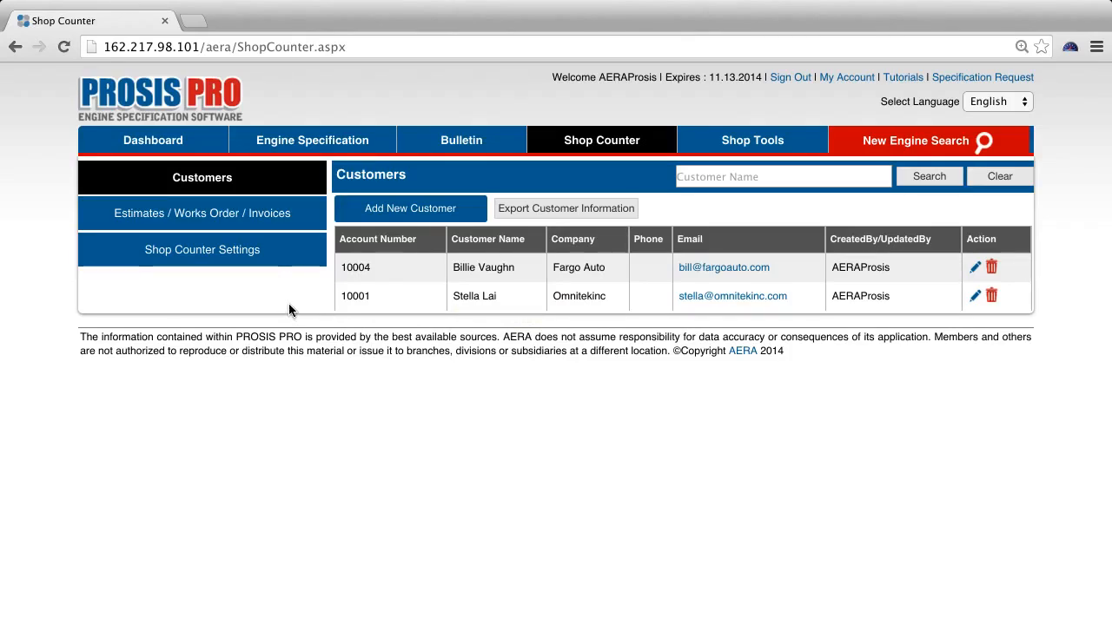
Upload aera-logo.png from the Desktop as the company logo in the Shop Counter settings
click(270, 223)
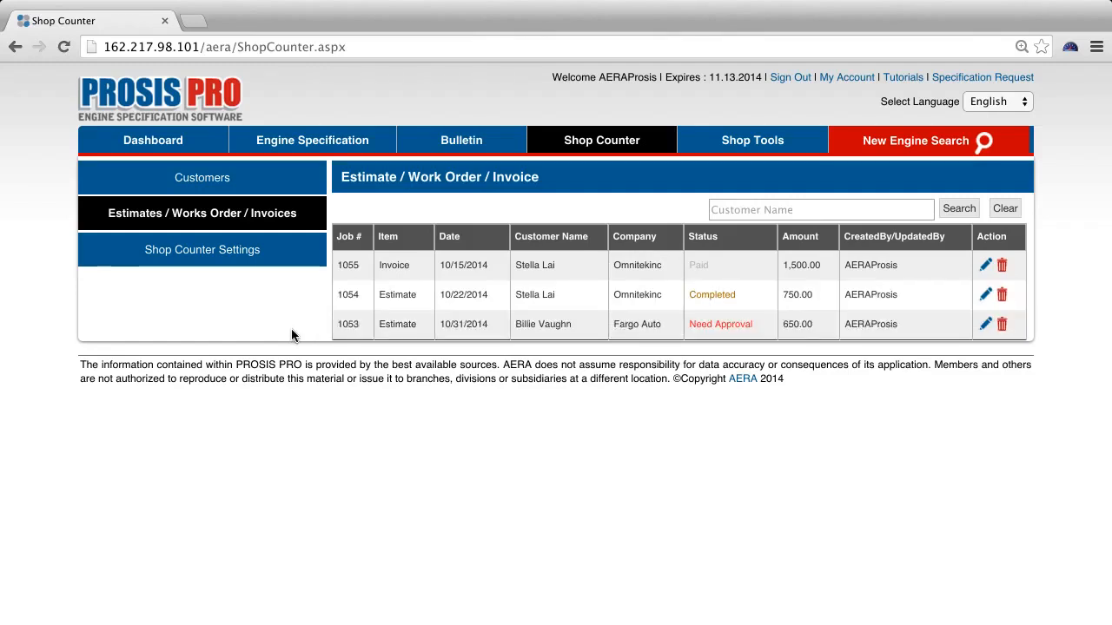
click(237, 261)
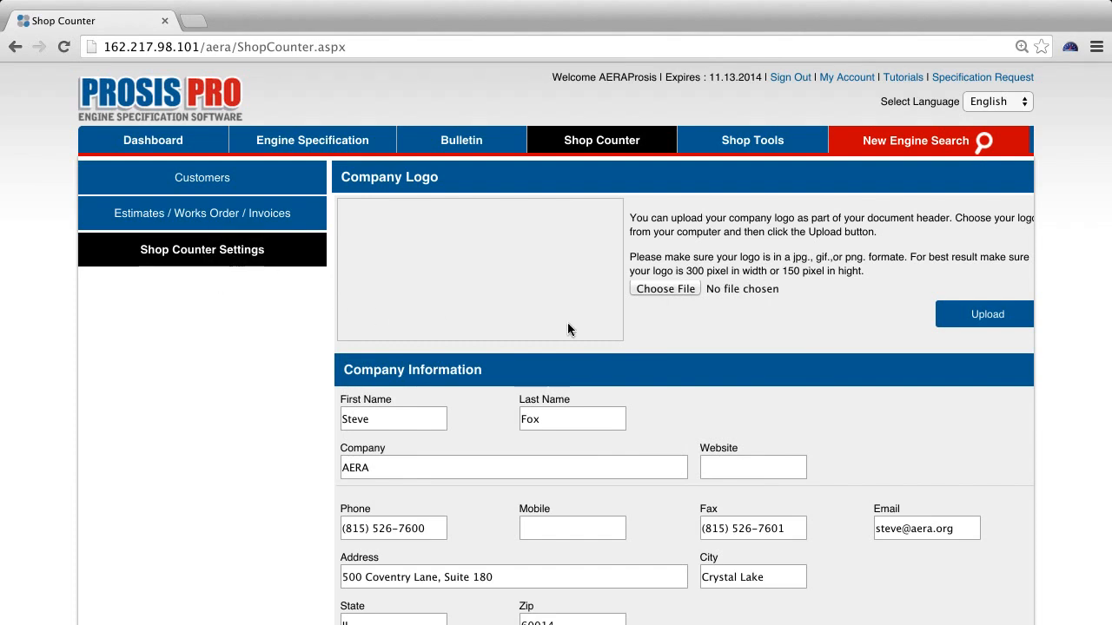
click(664, 289)
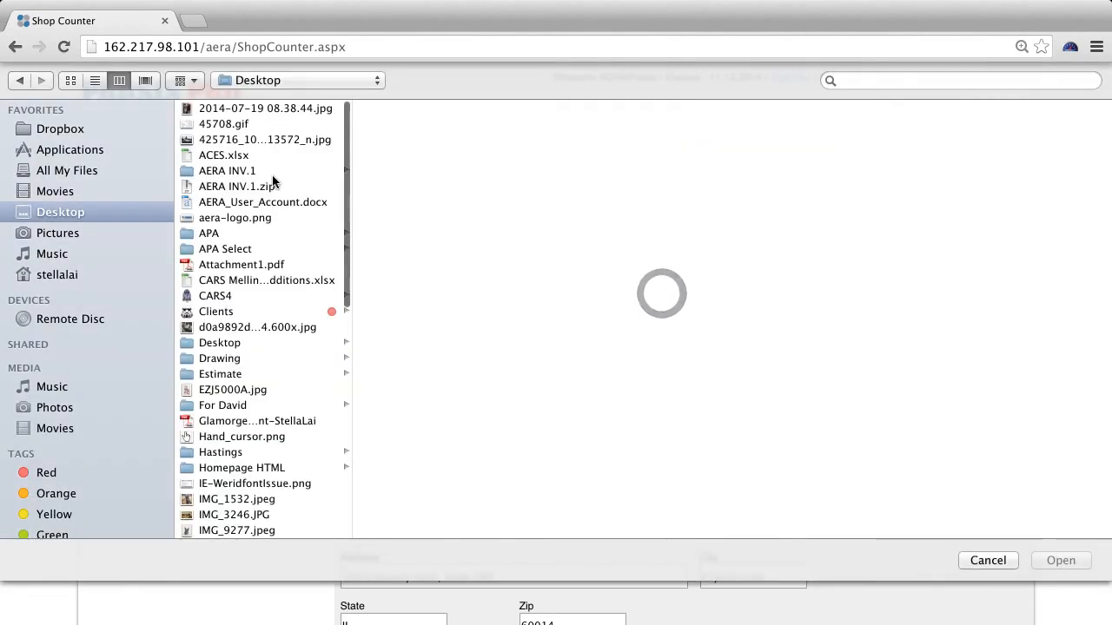
click(242, 219)
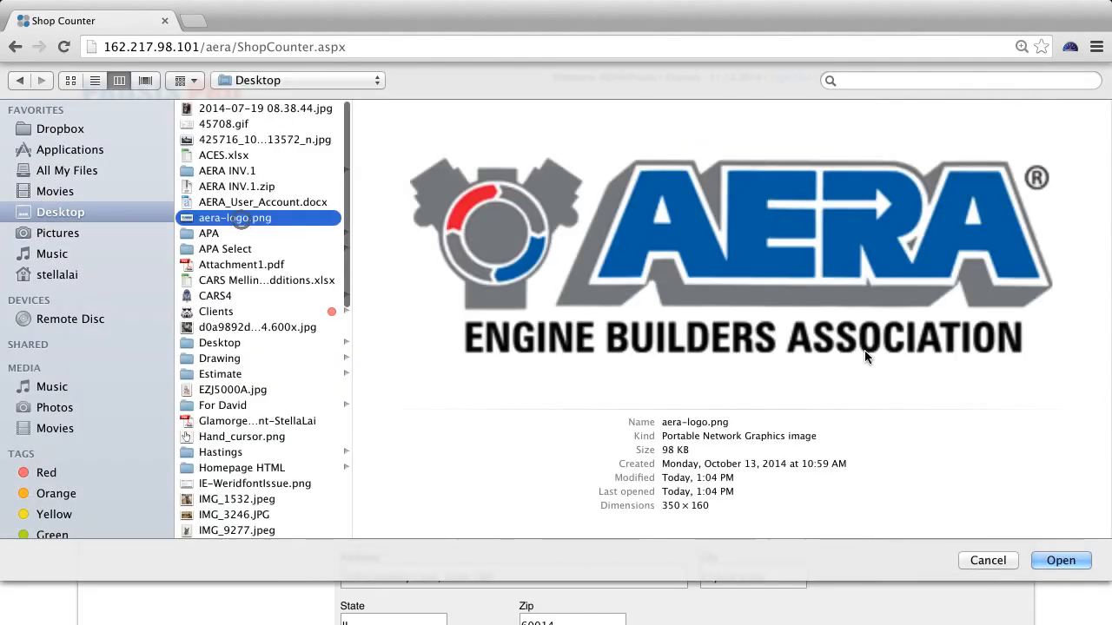
click(1061, 561)
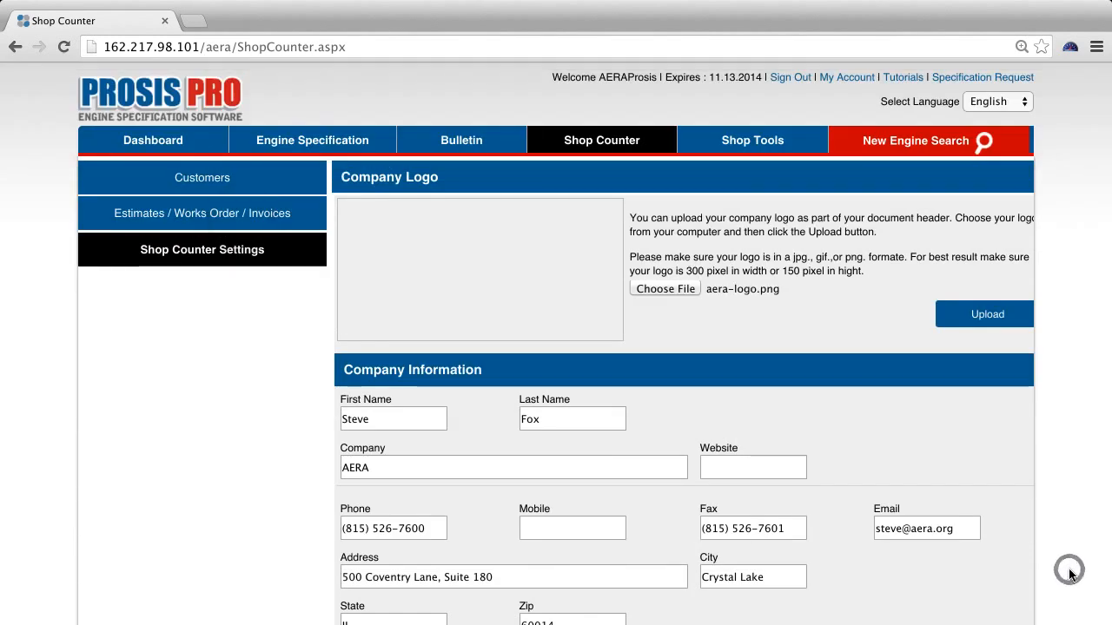
click(990, 318)
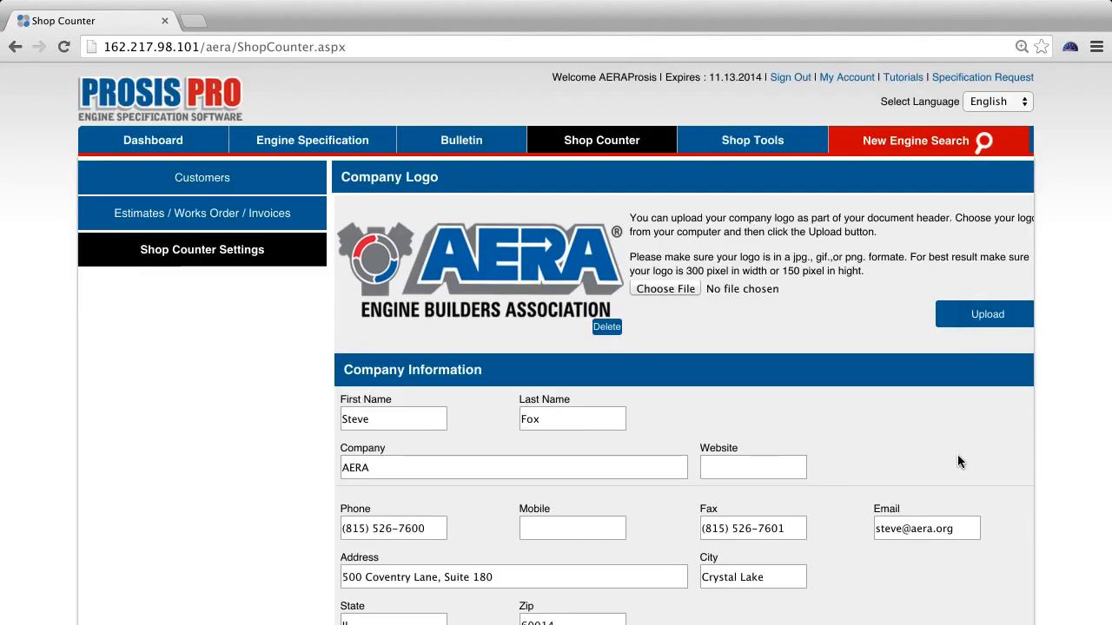
Name the three tax fields Labor, Parts and Mis., set the Parts rate to 10.00 %, and save the settings
scroll(959, 461, down, 2)
scroll(957, 454, down, 5)
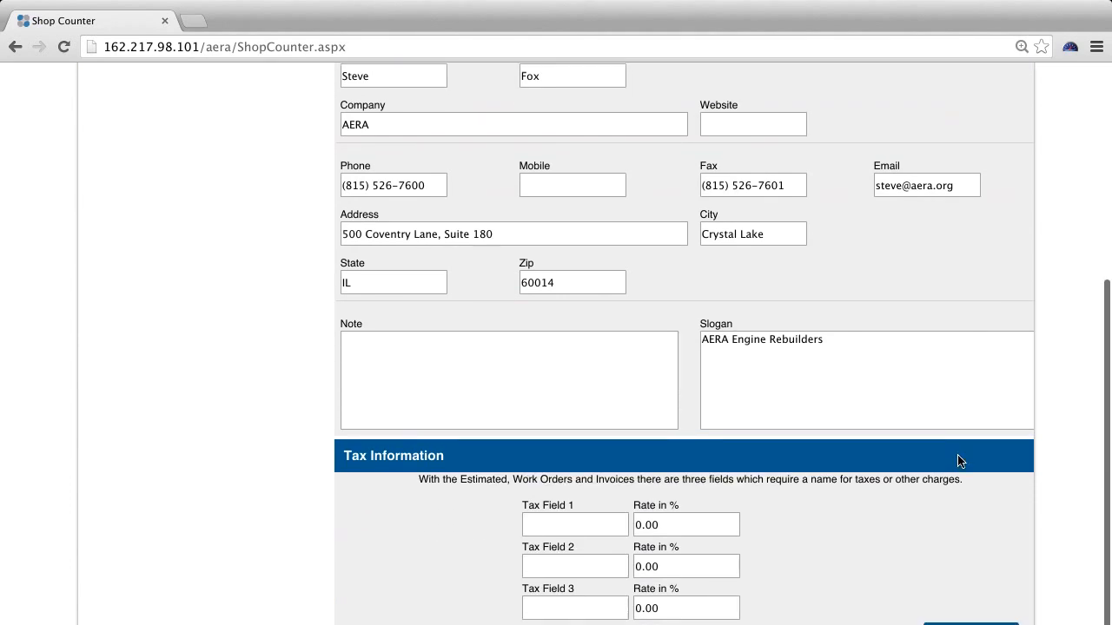
scroll(958, 457, down, 1)
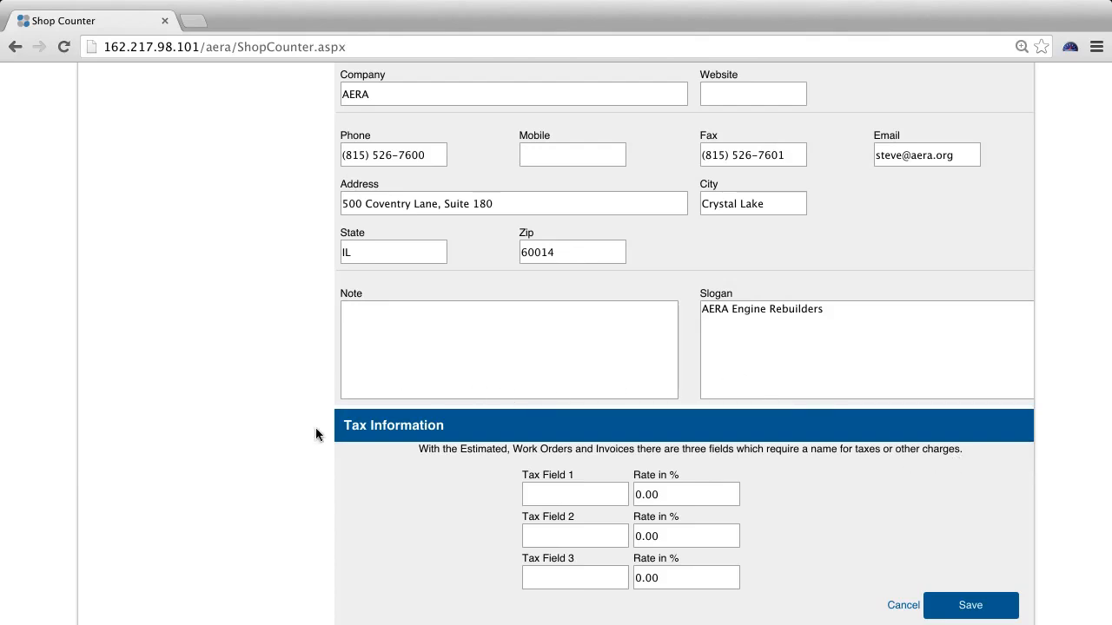
click(568, 495)
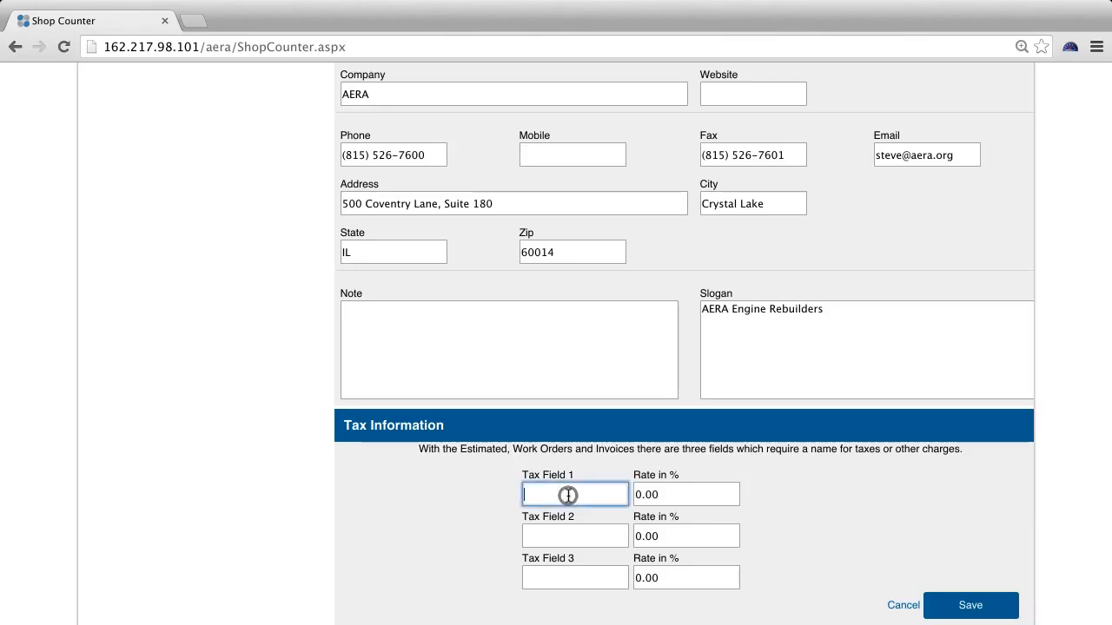
text(Labor)
click(578, 536)
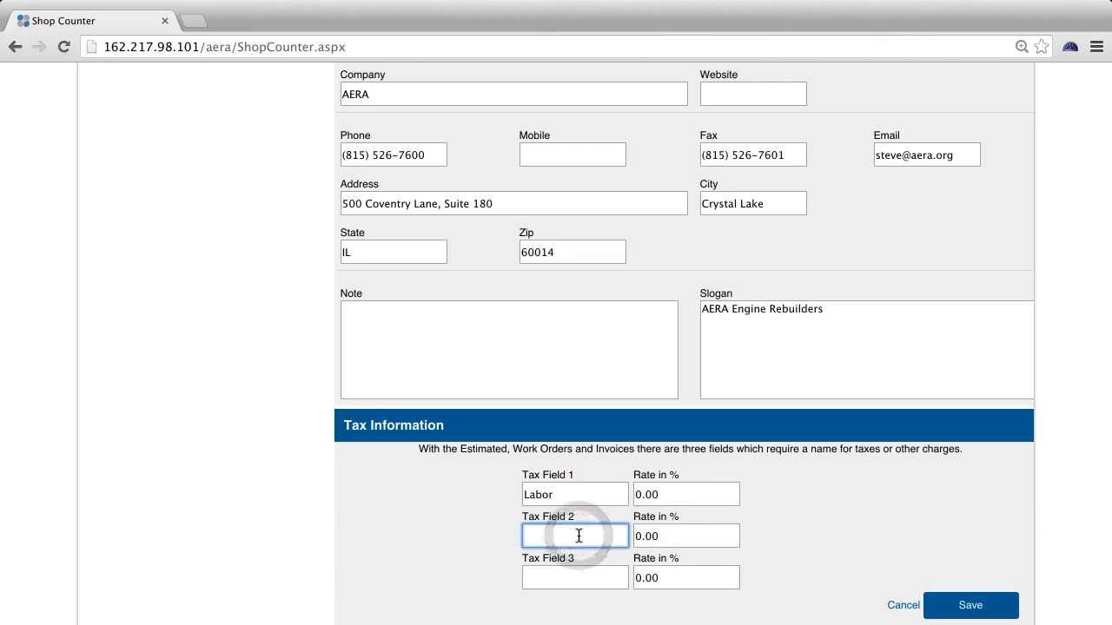
text(Parts)
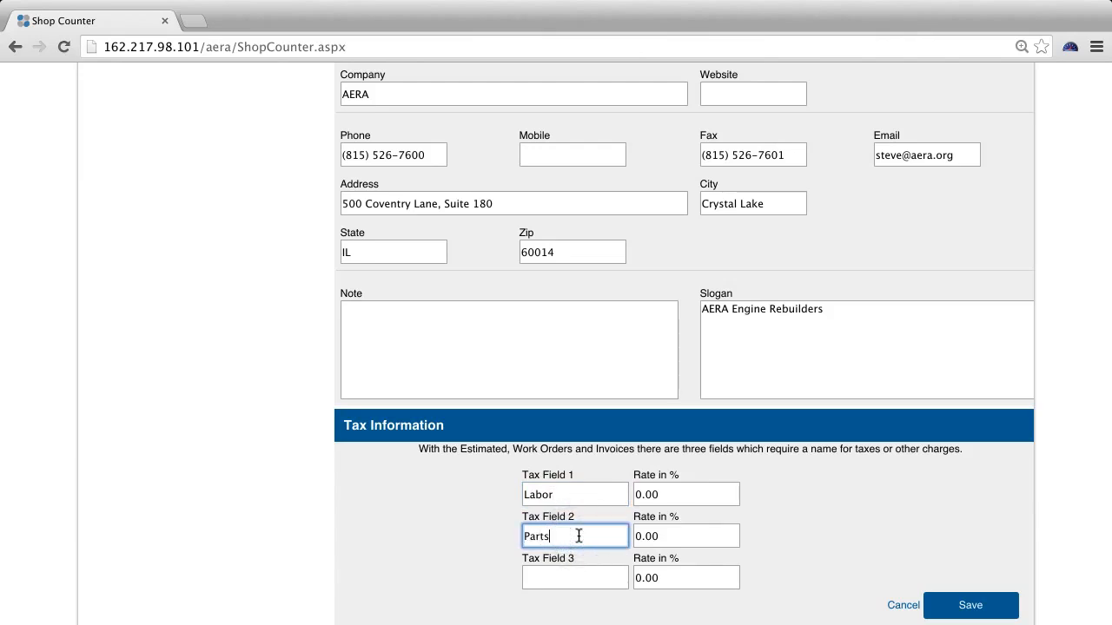
click(672, 538)
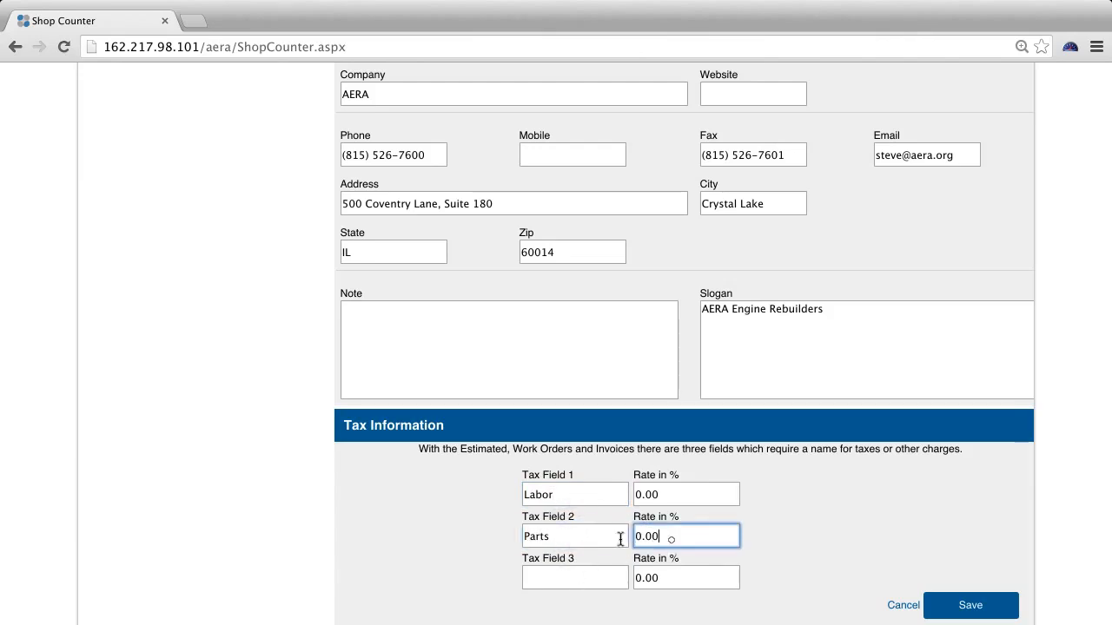
text(10.00)
click(591, 580)
text(Mis.)
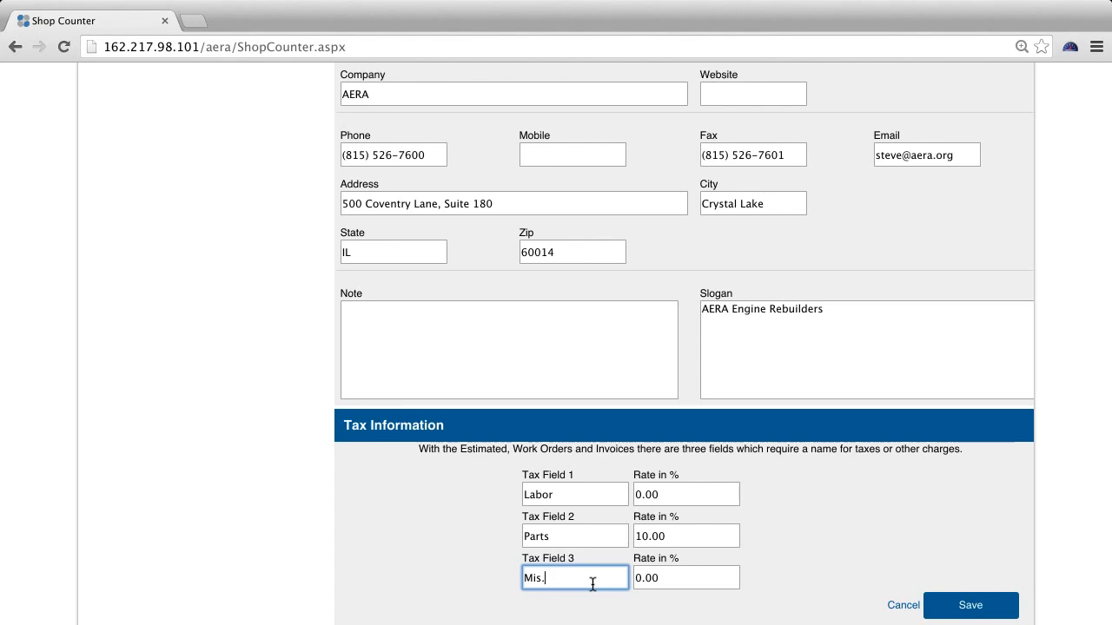
click(952, 605)
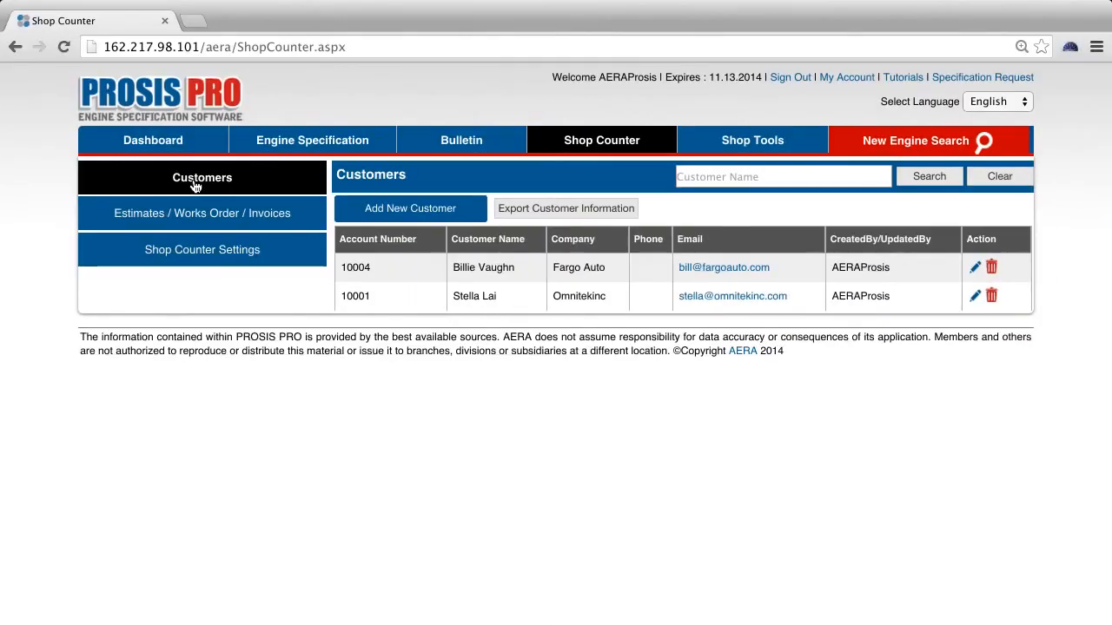
Add and save a new customer with the first and last name, company ABC and the account number
click(378, 215)
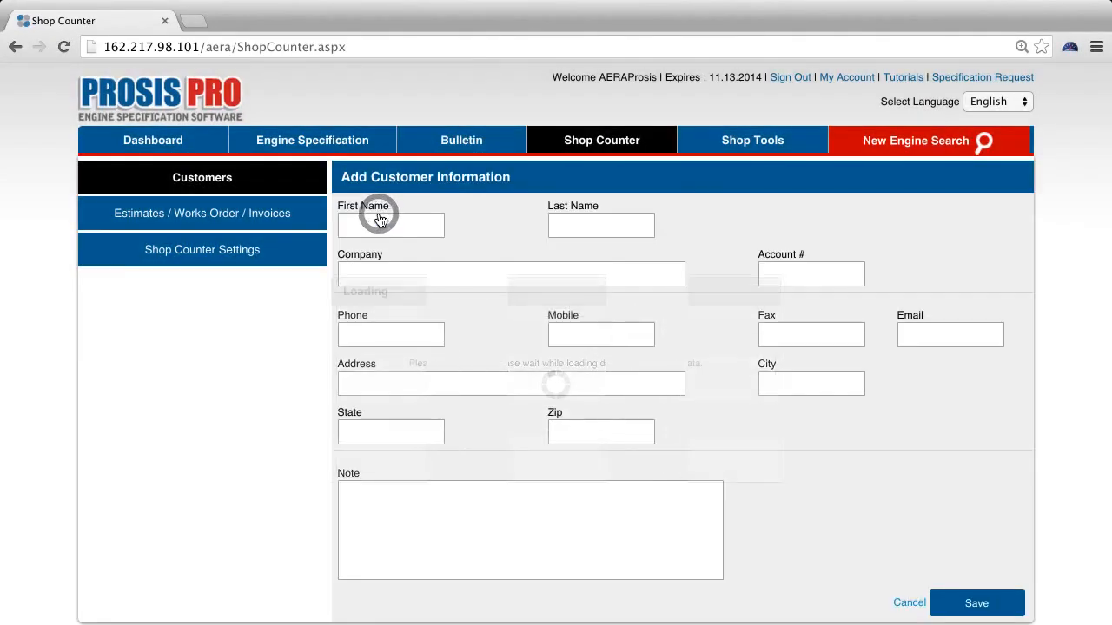
click(385, 225)
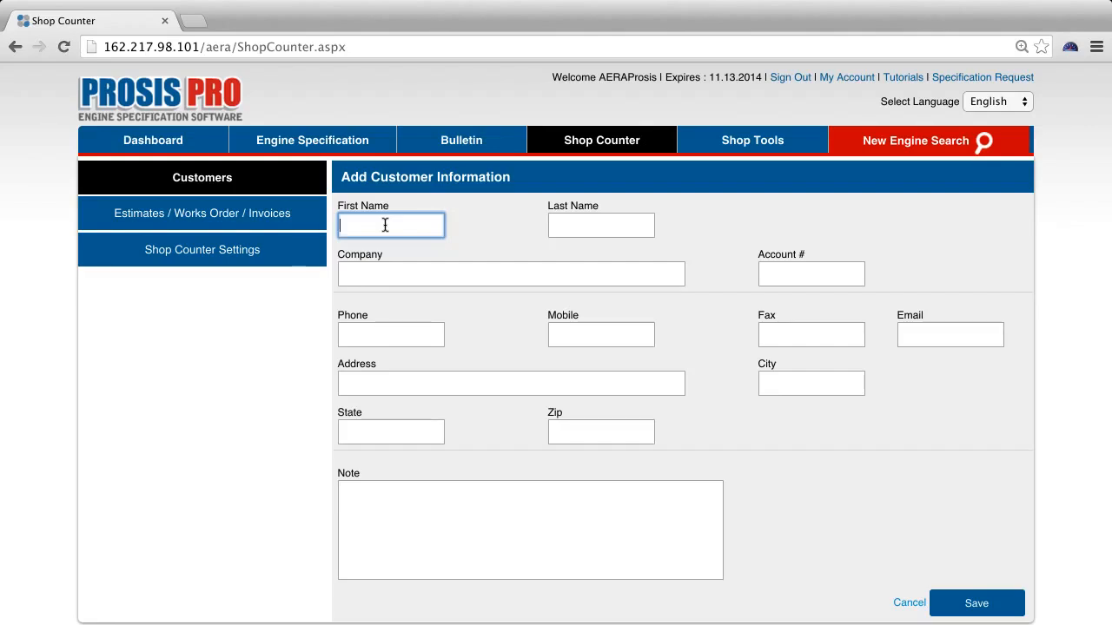
text(John)
key(Tab)
text(Doe)
click(378, 278)
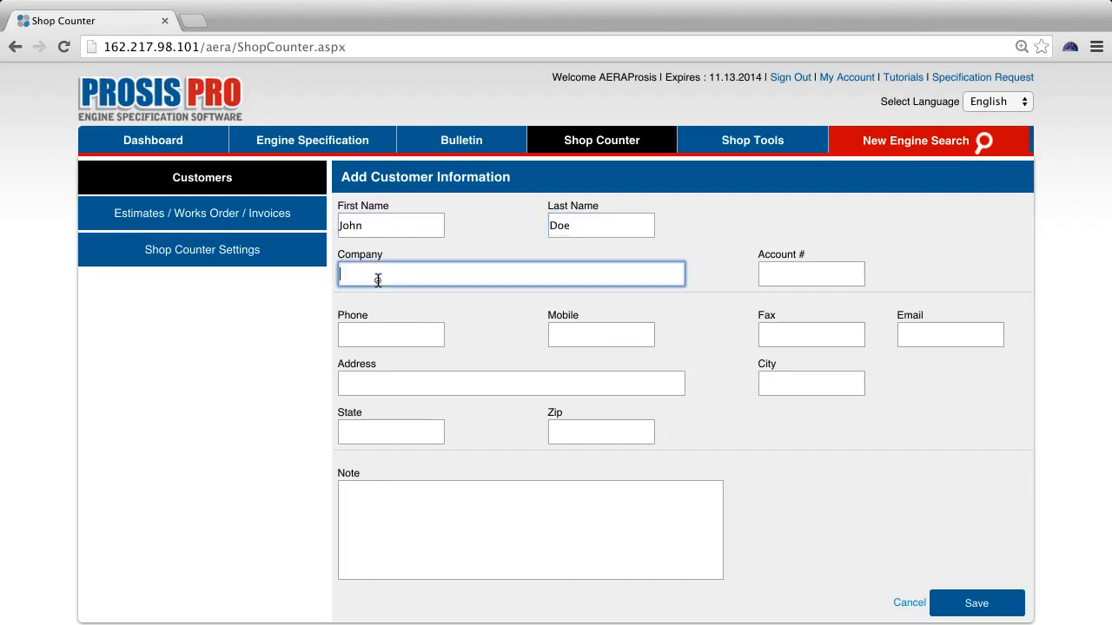
text(ABC)
click(768, 271)
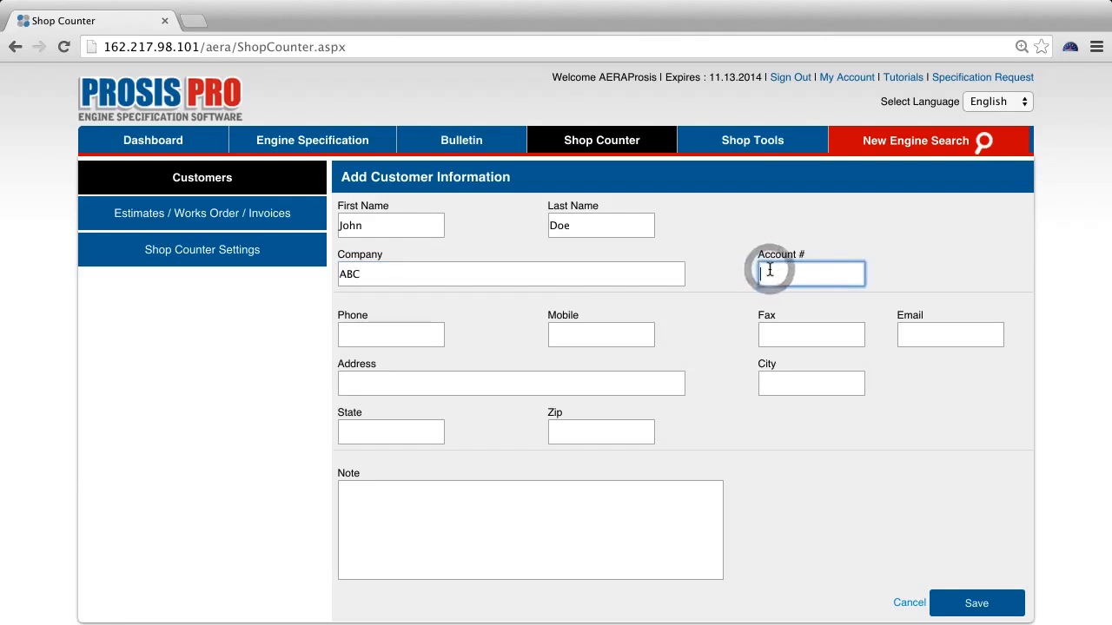
text(123321)
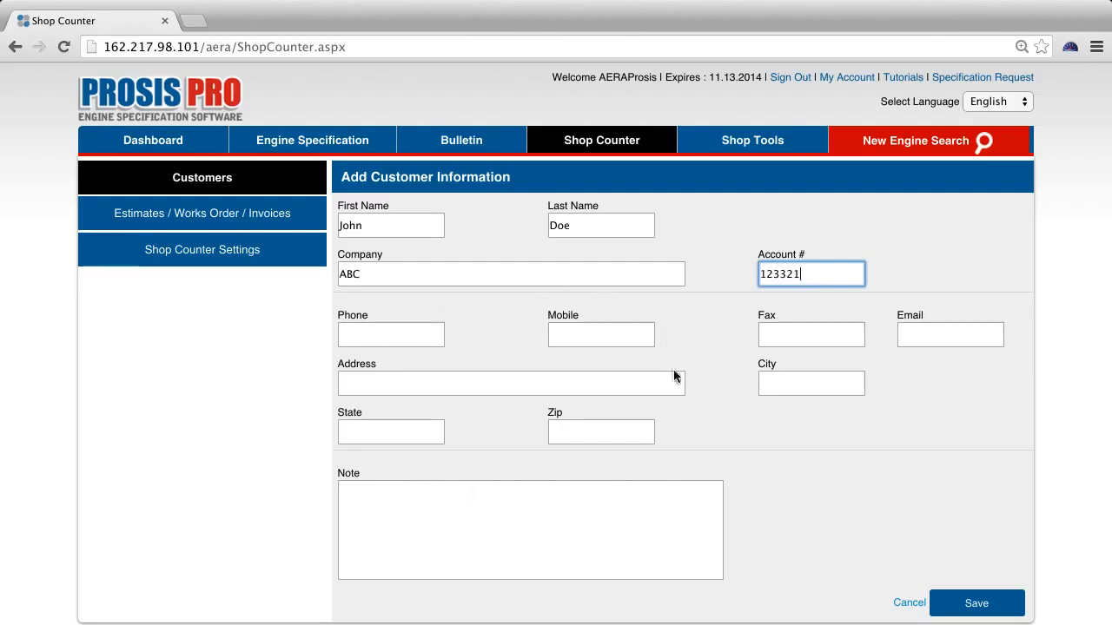
click(956, 604)
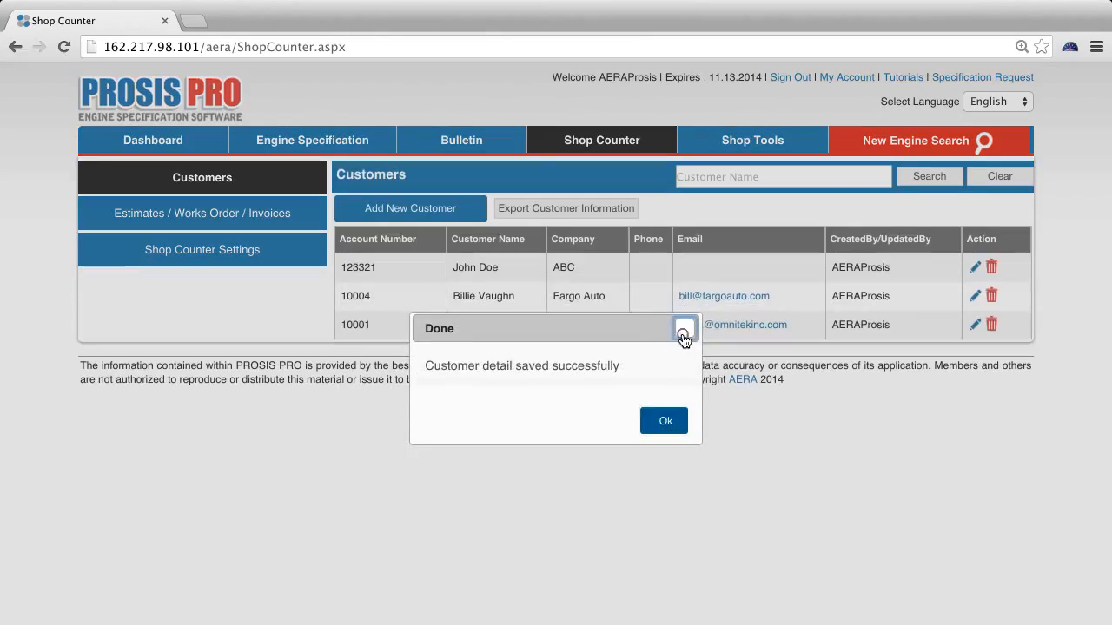
click(684, 332)
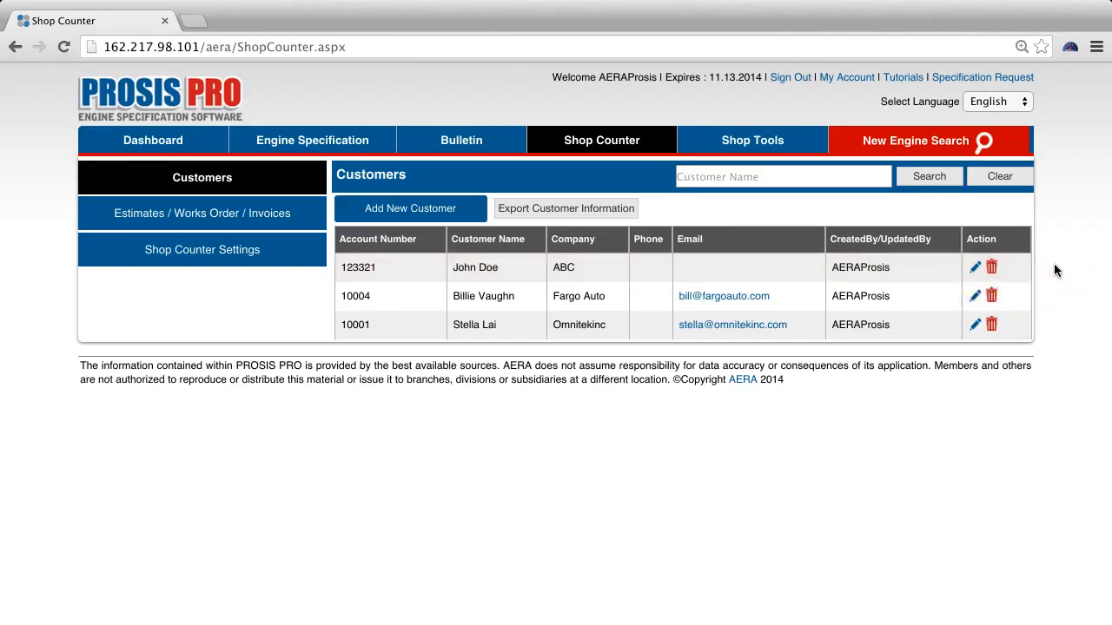
Search for the newly added customer by first name and create a new estimate from that customer's record
click(789, 171)
text(John)
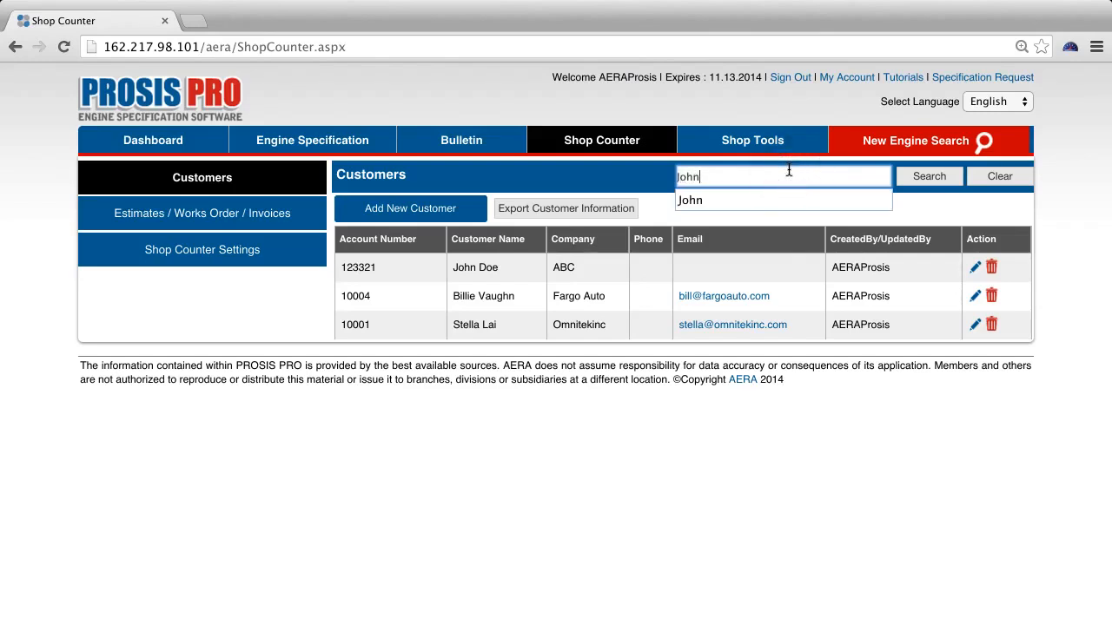
click(919, 186)
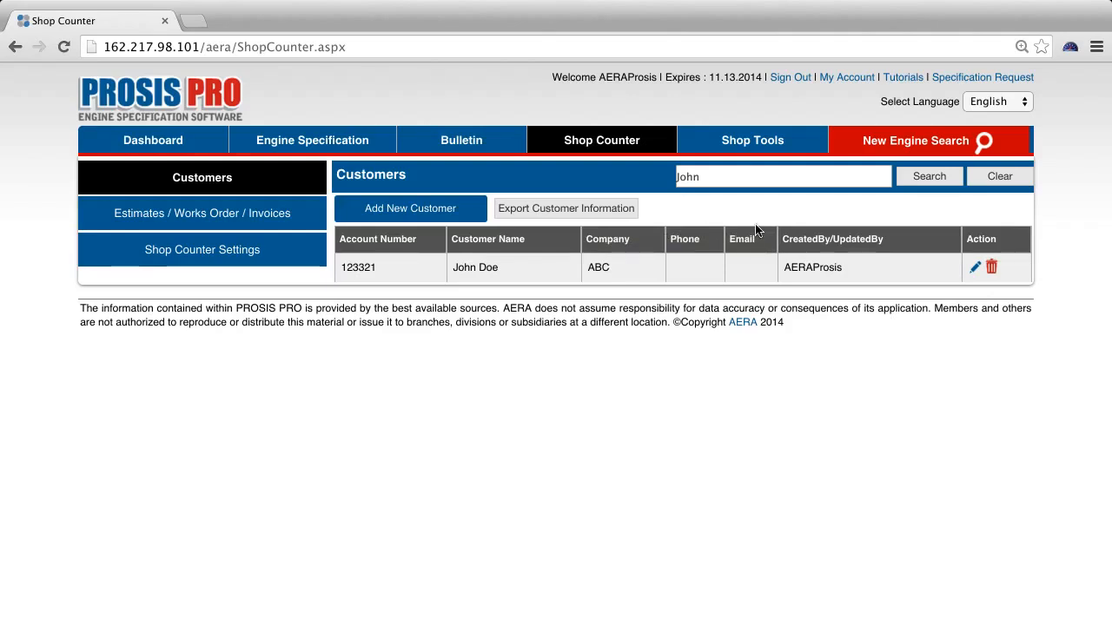
click(743, 271)
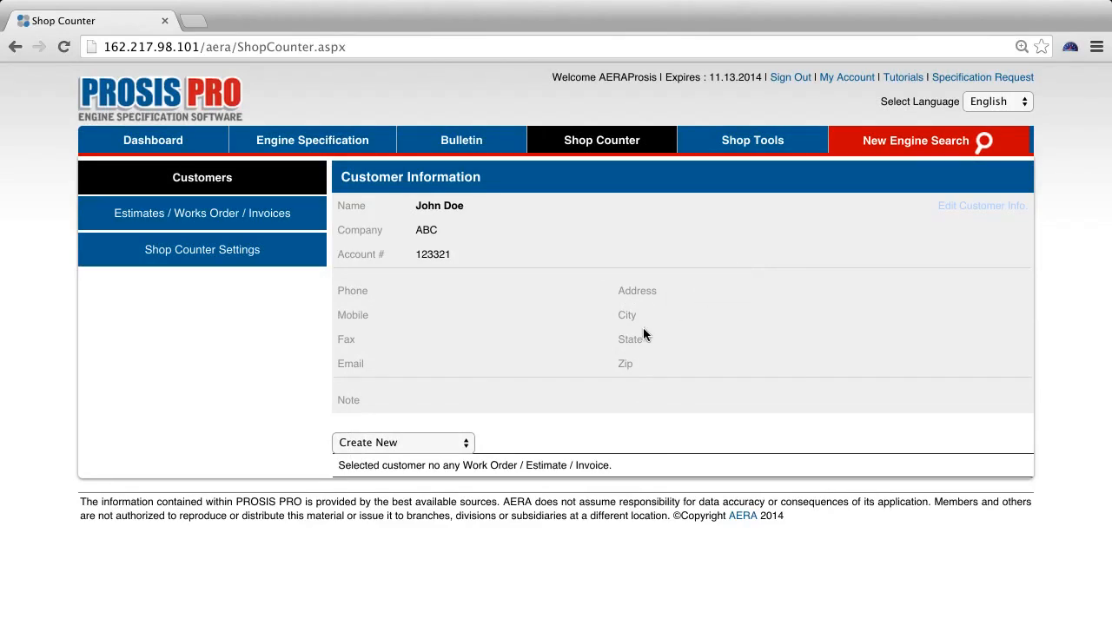
click(465, 443)
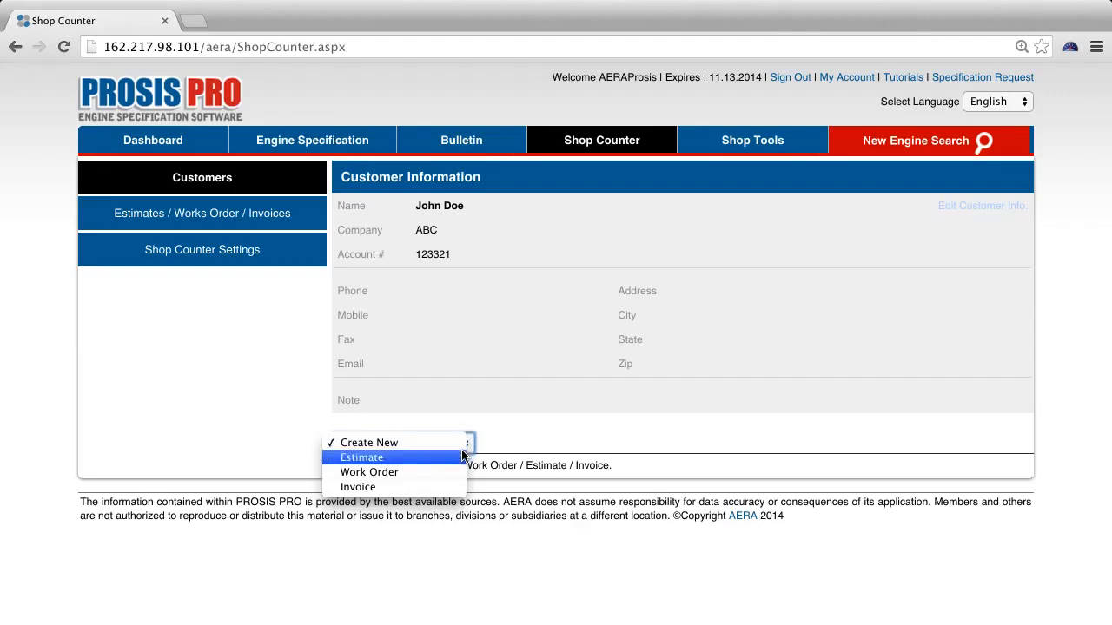
click(462, 455)
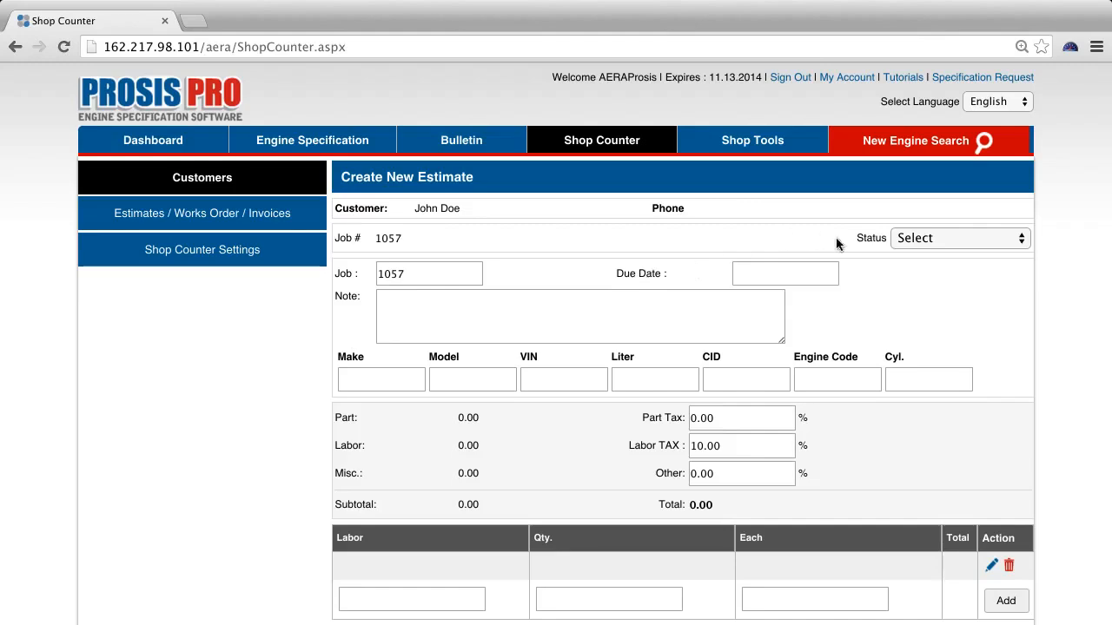
click(1022, 244)
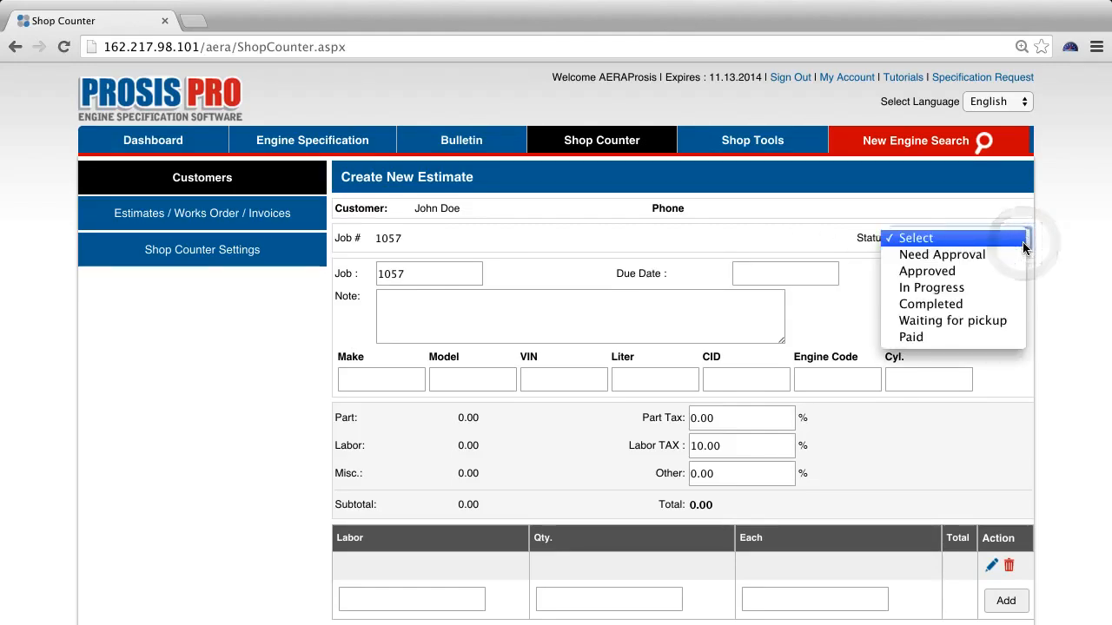
click(814, 273)
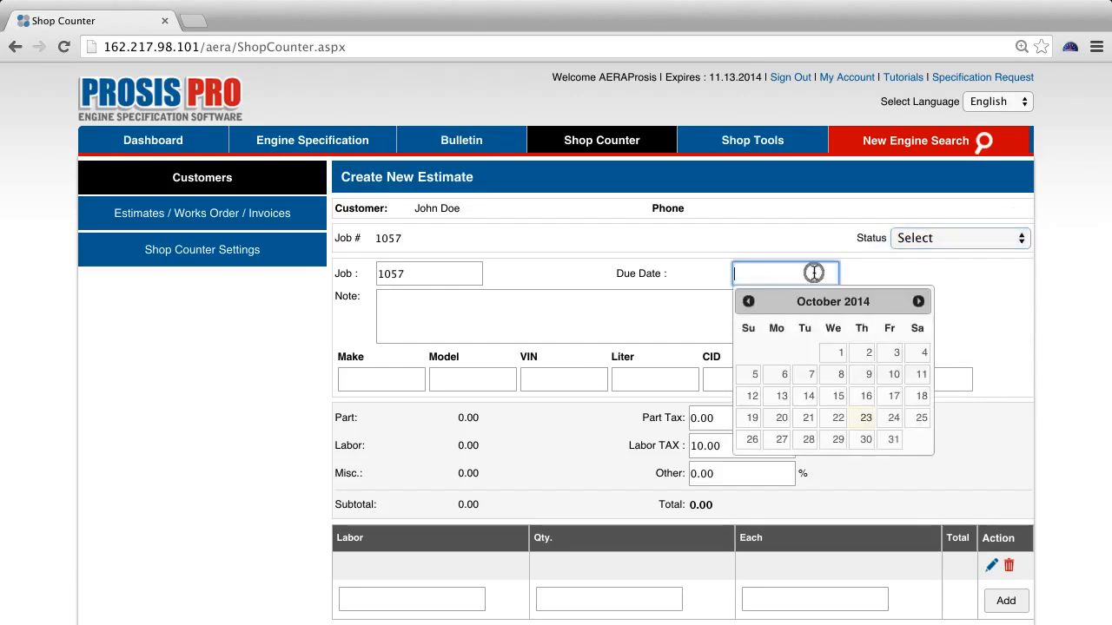
click(800, 230)
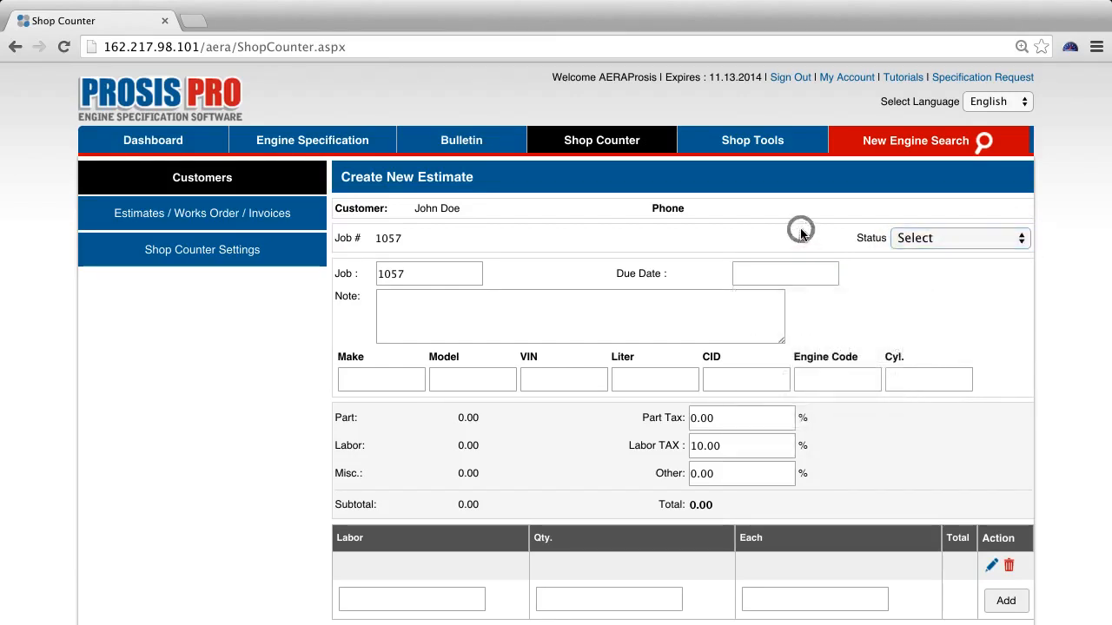
Set the estimate's status to Need Approval and its due date to 10/31/2014
click(1022, 240)
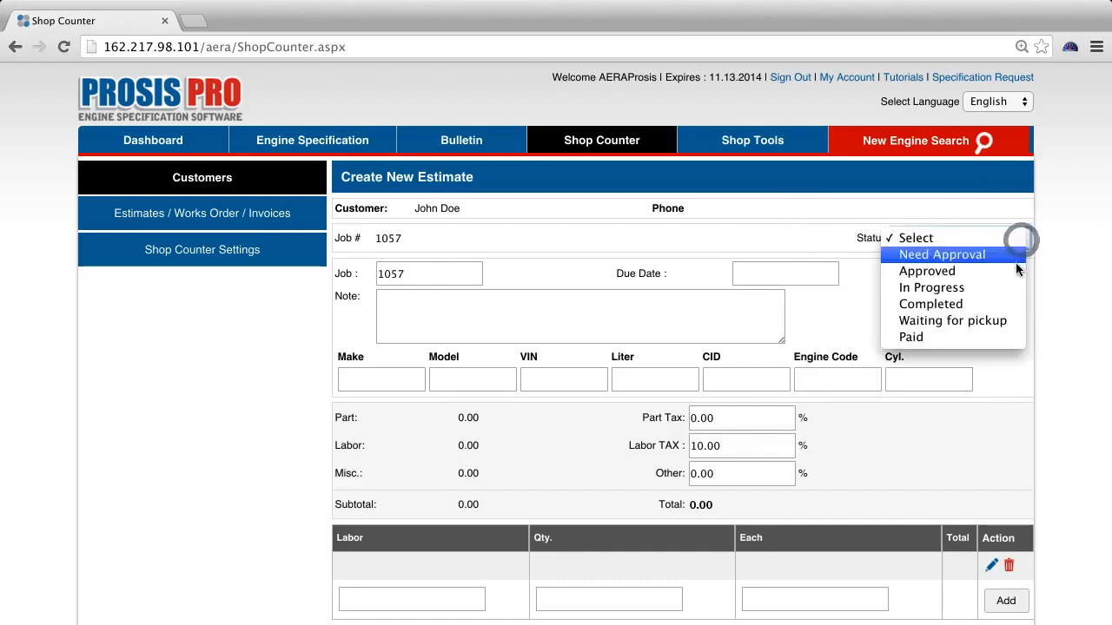
click(1013, 262)
click(785, 273)
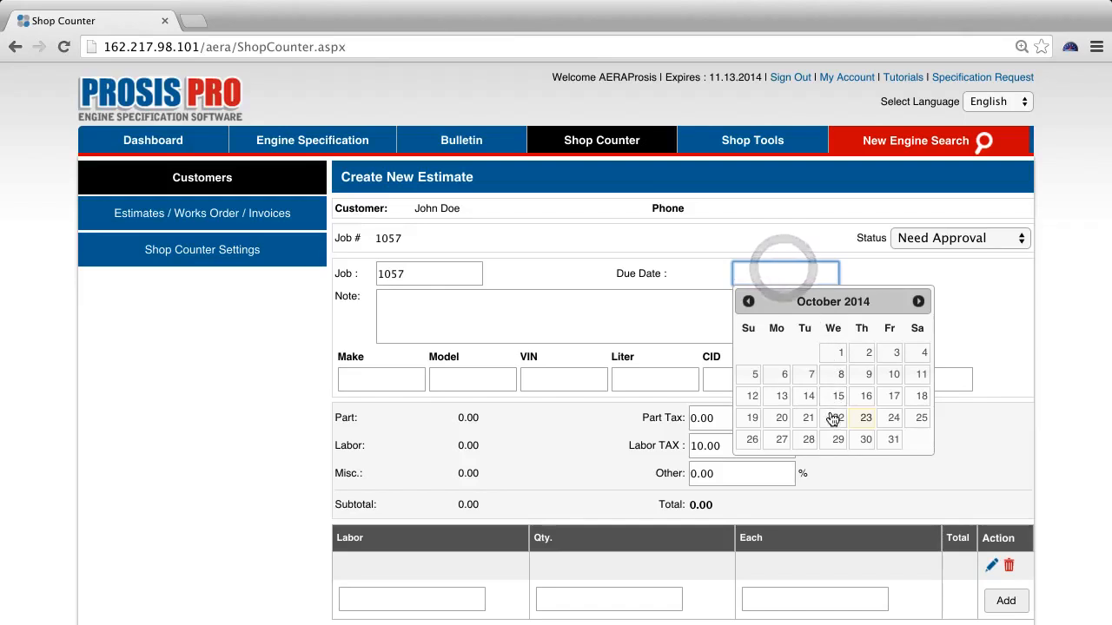
click(893, 439)
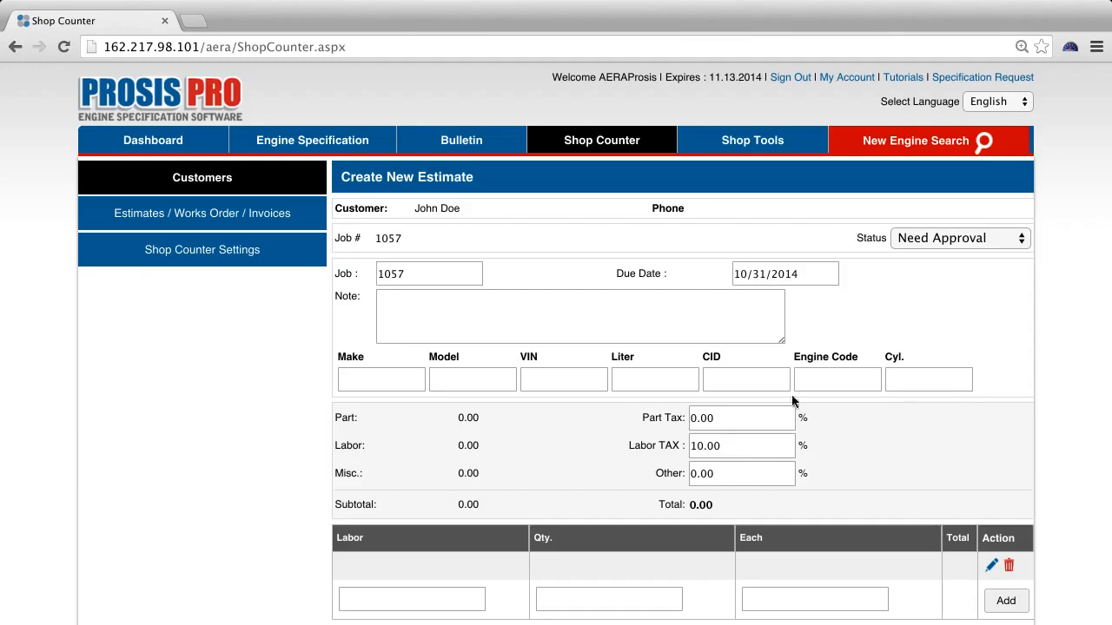
Enter "Rebuild BMW 850i Engine" as the note of the estimate
click(695, 317)
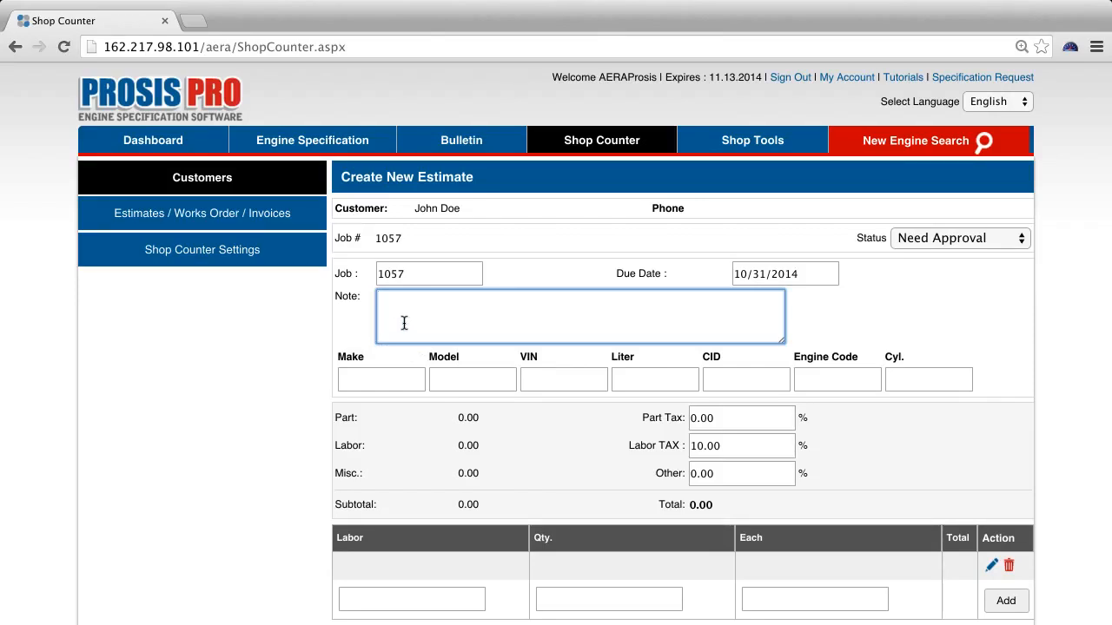
text(Rebuild BM)
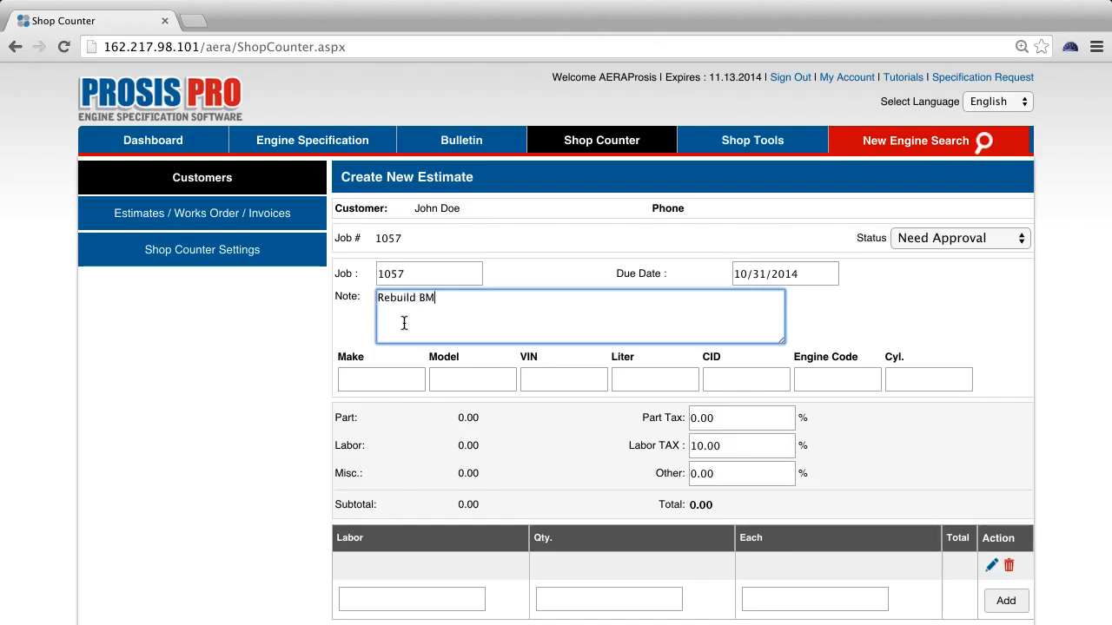
text(W 850i Engine)
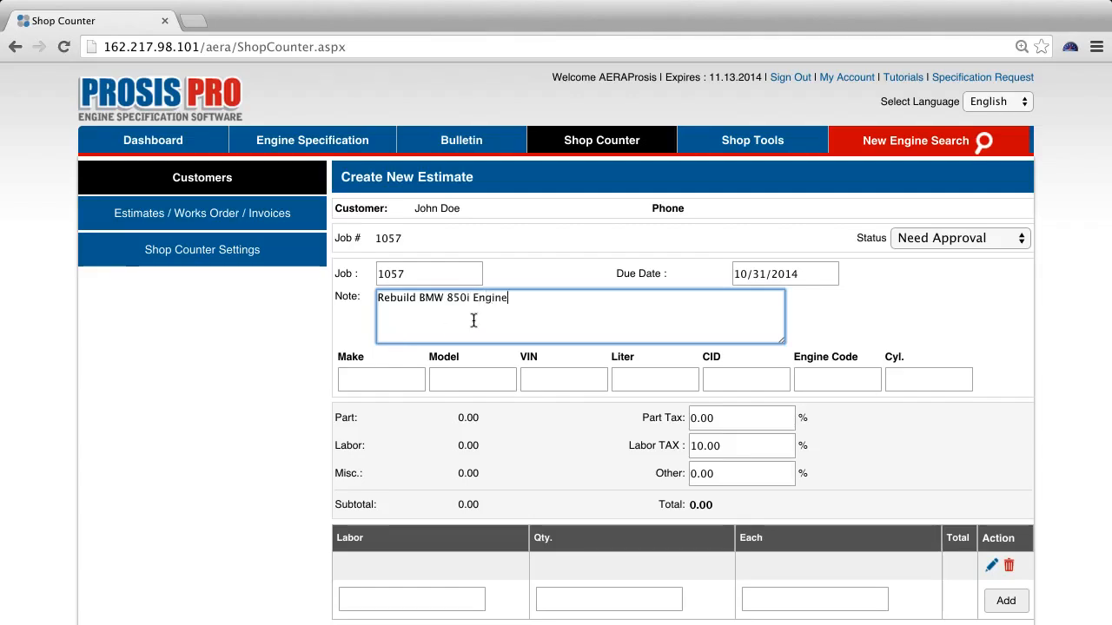
Enter BMW as the make and 850i as the model of the estimate's vehicle
click(397, 380)
text(BMW)
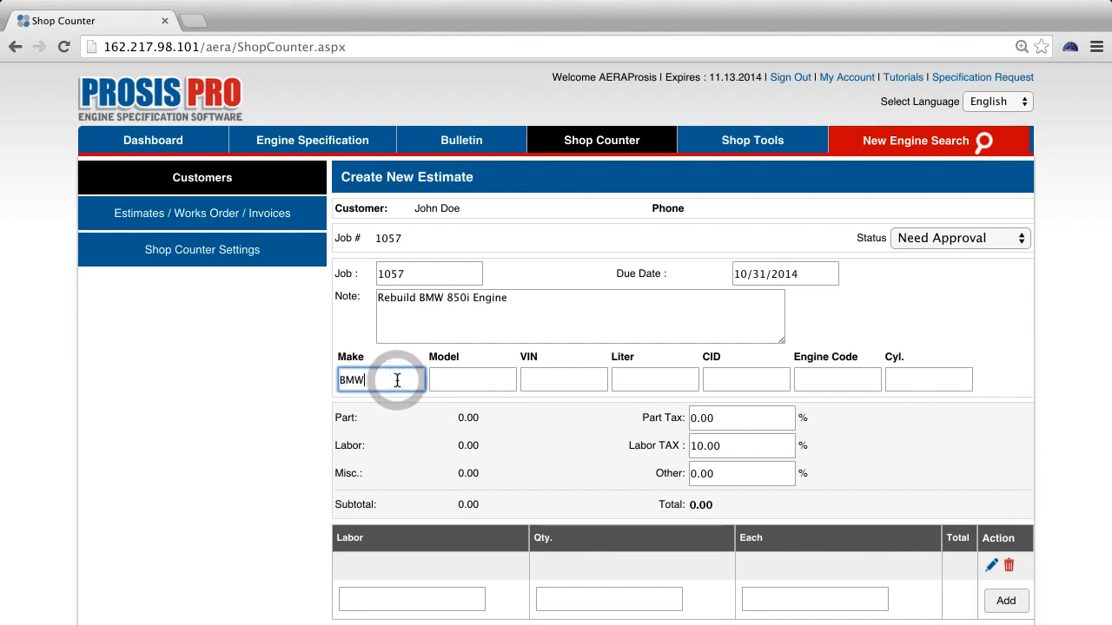
click(455, 379)
text(850i)
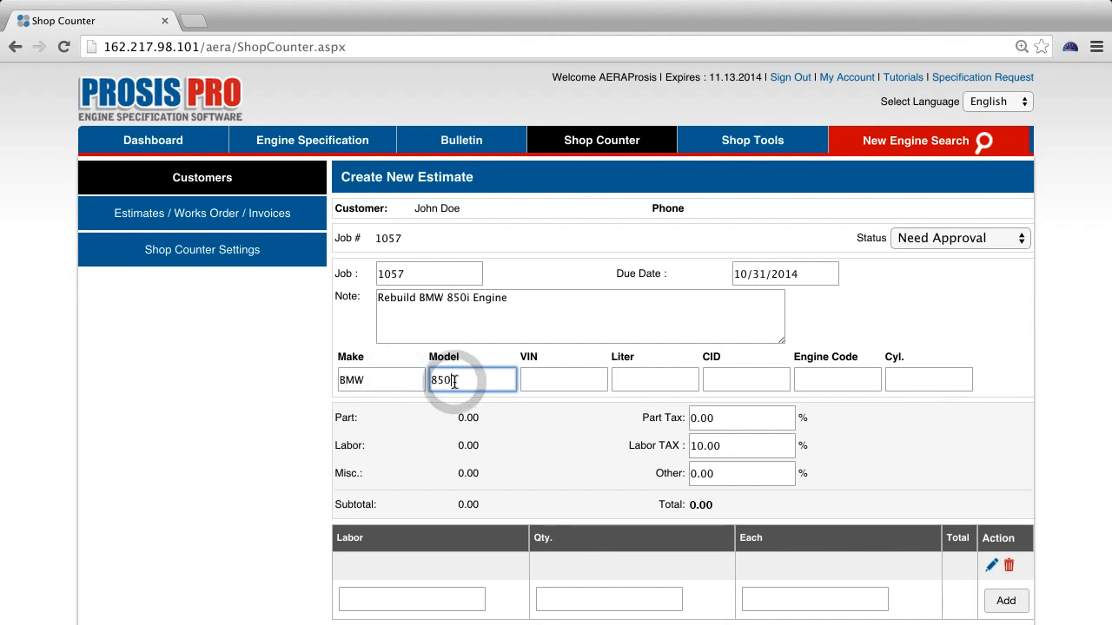
click(895, 437)
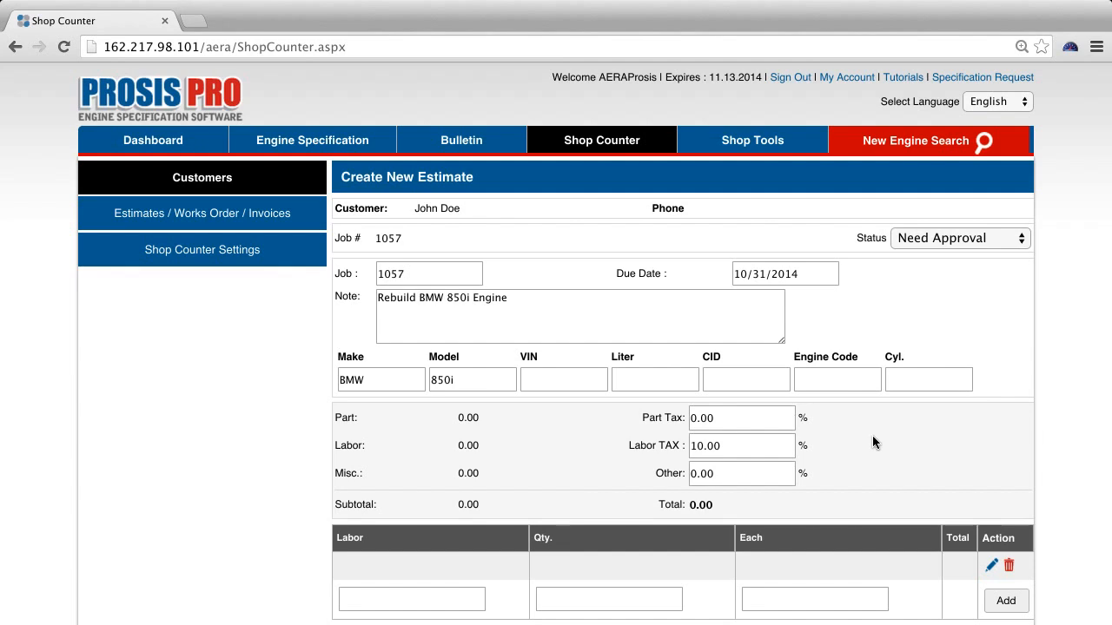
Add a labor line named Installation to the estimate with quantity 8 at 50 each
scroll(872, 442, down, 5)
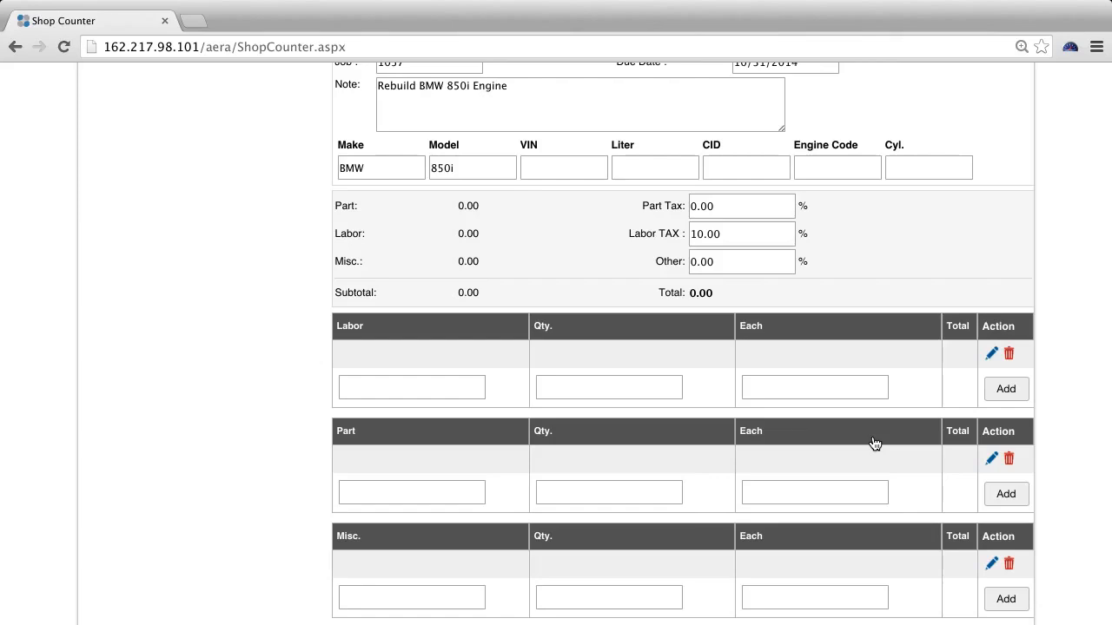
click(450, 383)
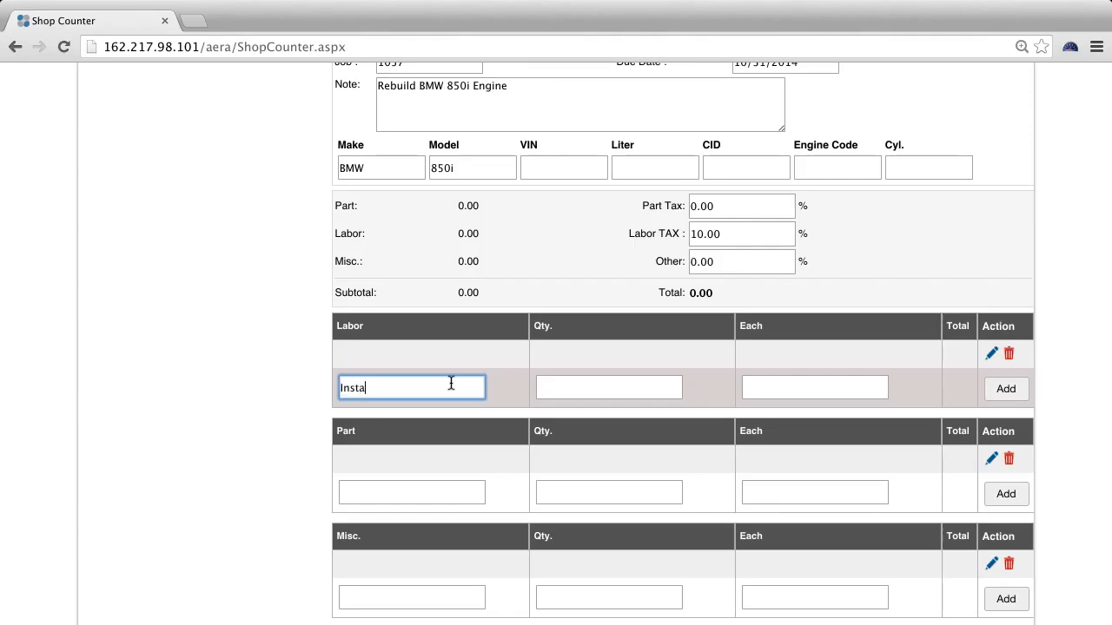
text(tion)
click(587, 388)
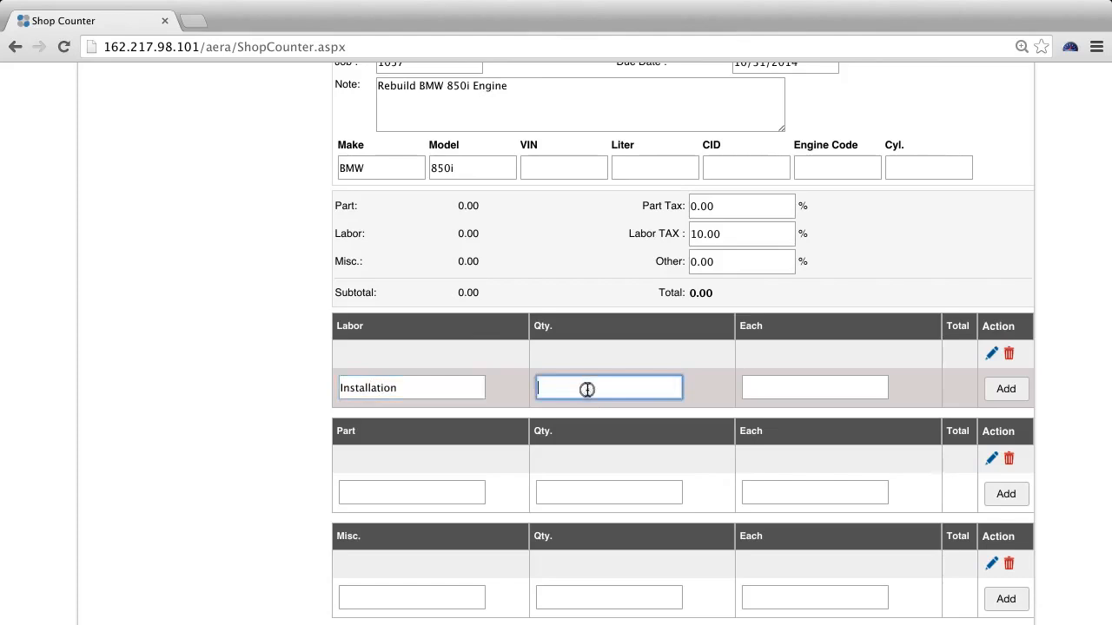
text(8)
click(803, 389)
text(50)
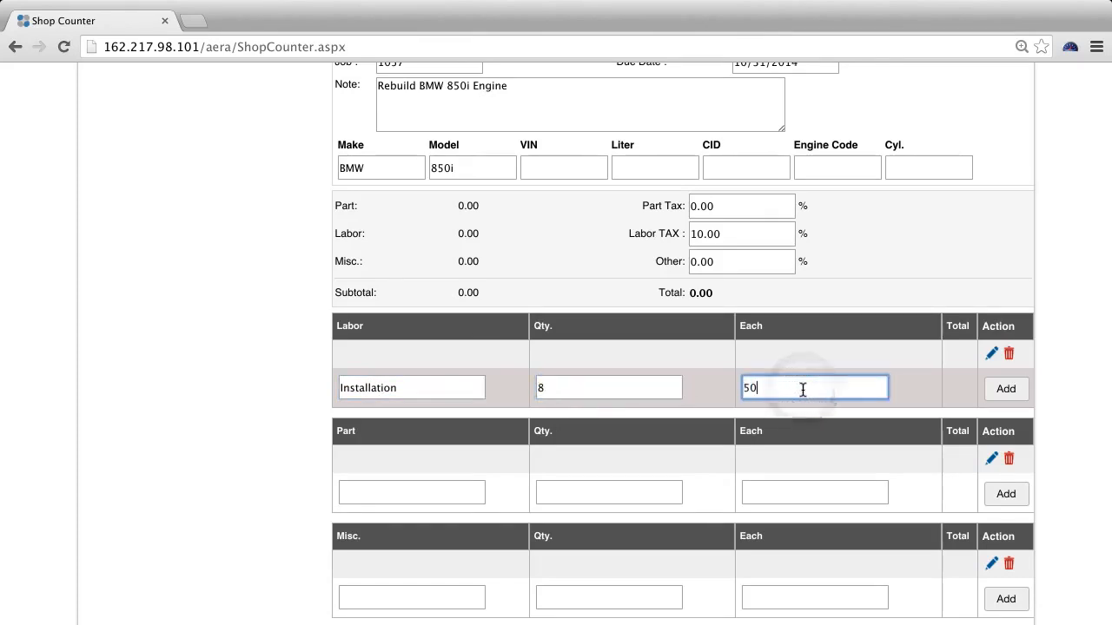
click(1009, 392)
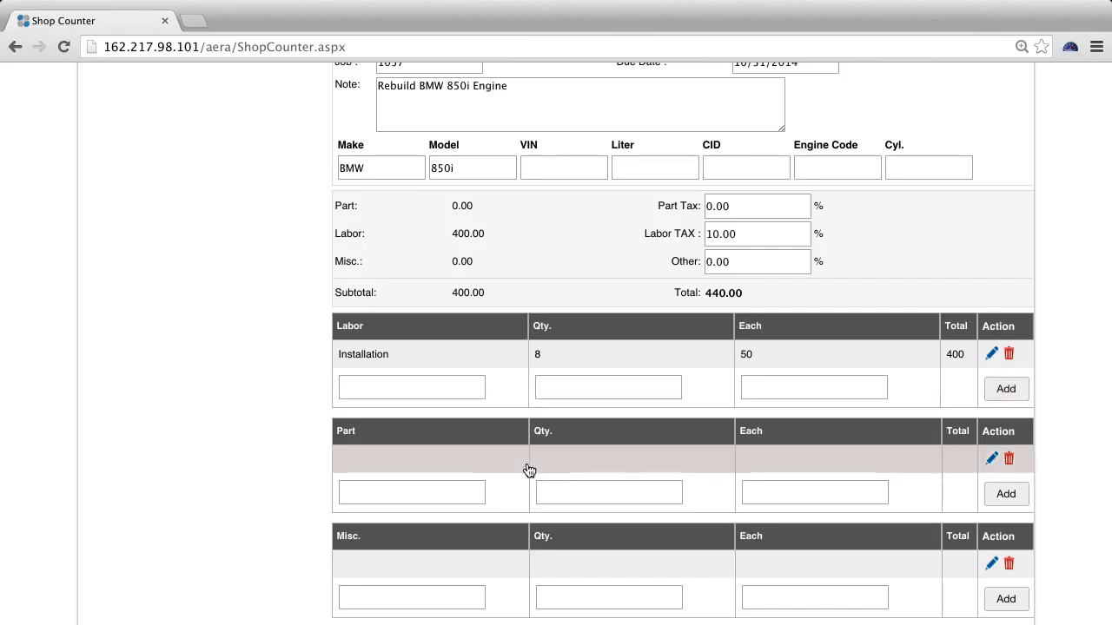
Add a part line named Camshaft with quantity 1 at 250 each, and save the estimate
click(457, 485)
text(Camshaft)
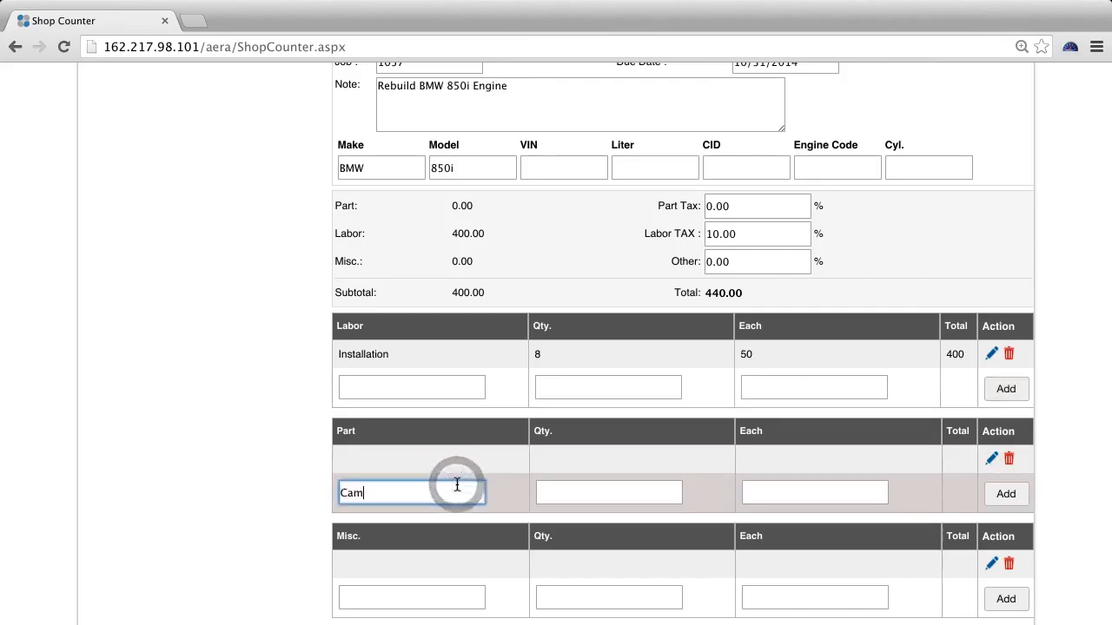
click(565, 498)
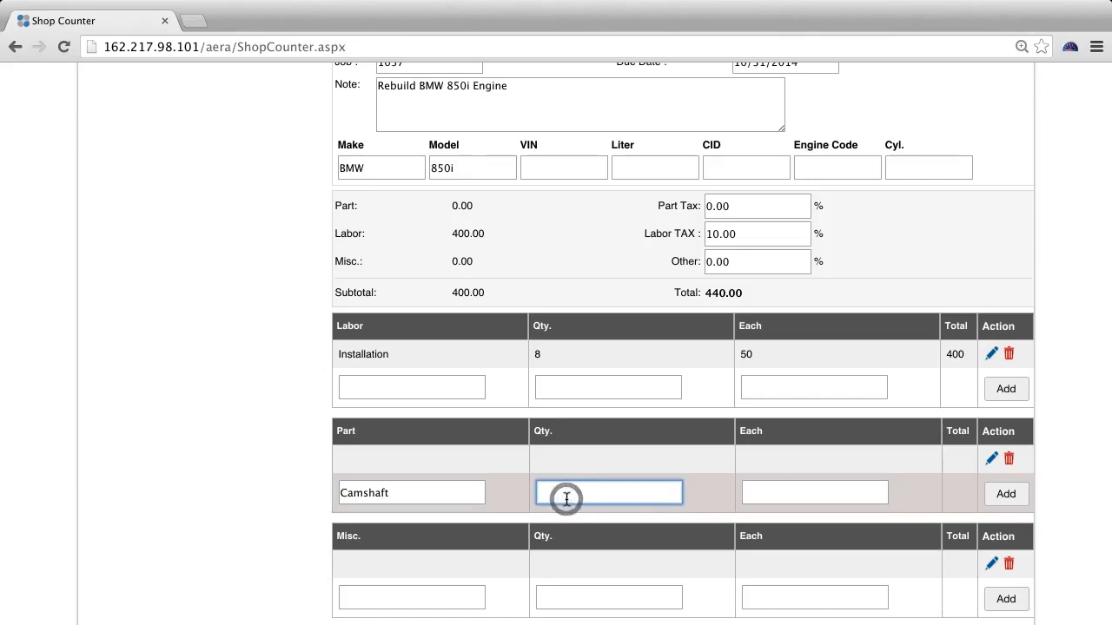
text(1)
click(775, 492)
text(250)
click(1005, 494)
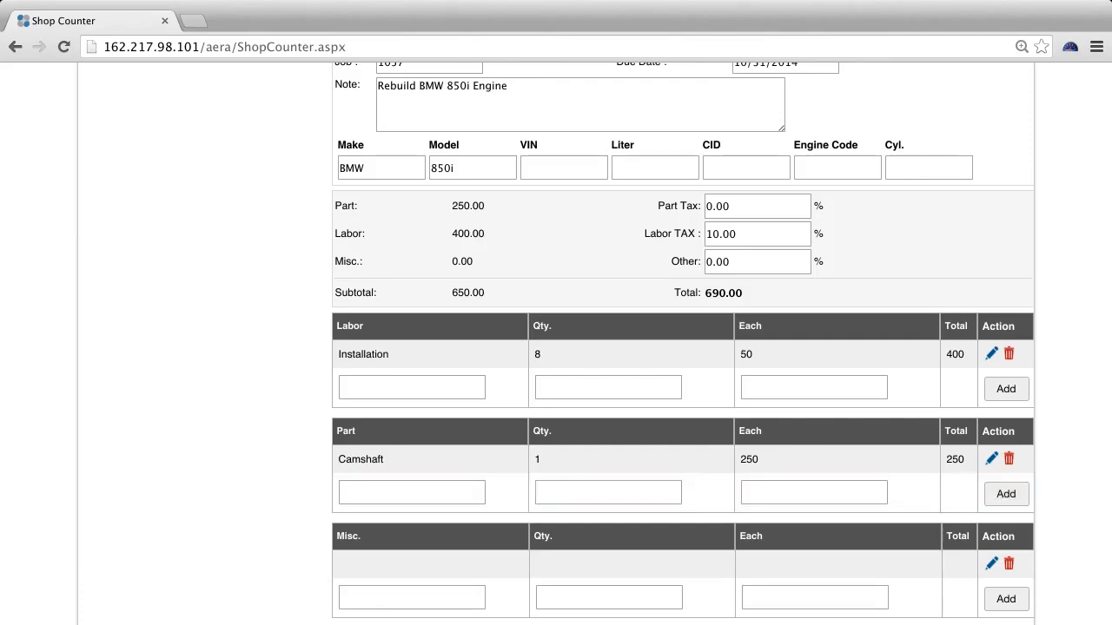
click(982, 624)
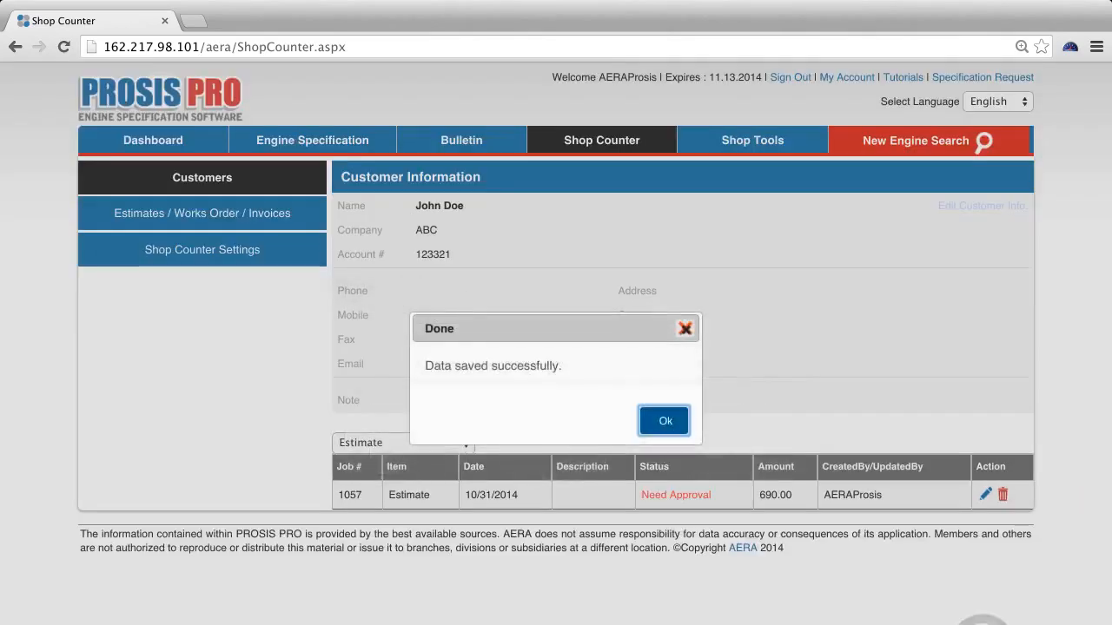
click(684, 331)
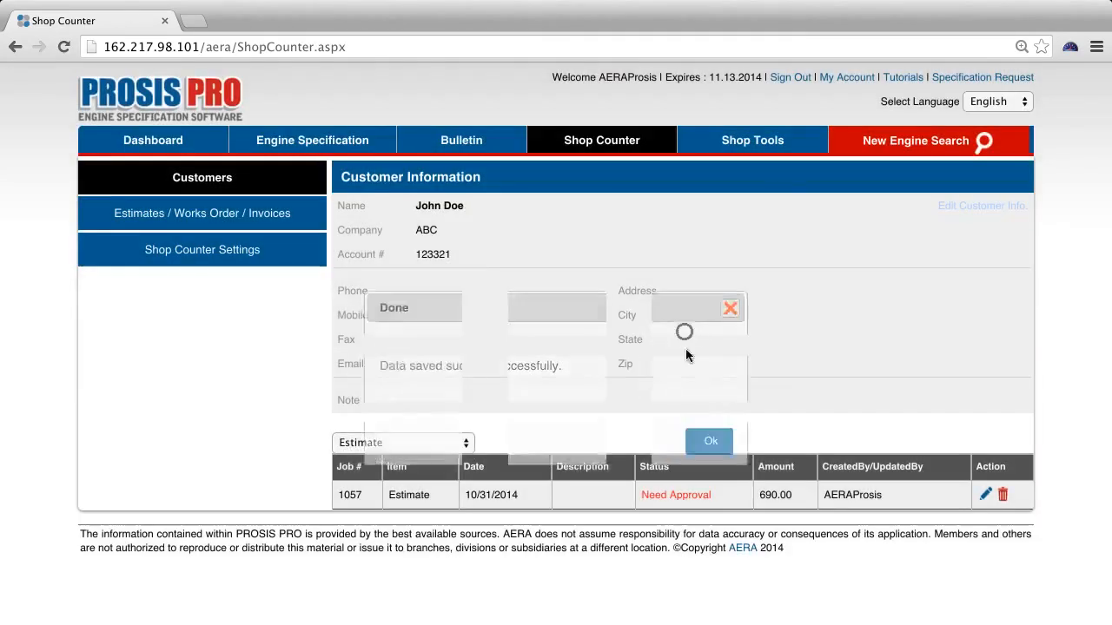
Open the saved estimate from the customer's record to review it, and show the list of all estimates, work orders and invoices
click(698, 496)
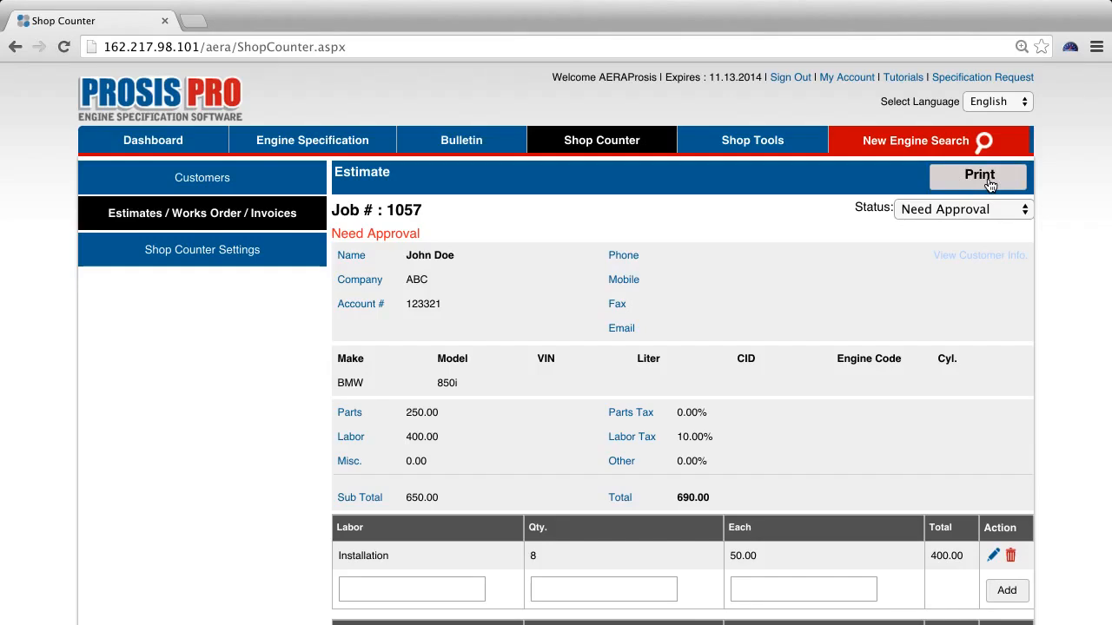
click(251, 221)
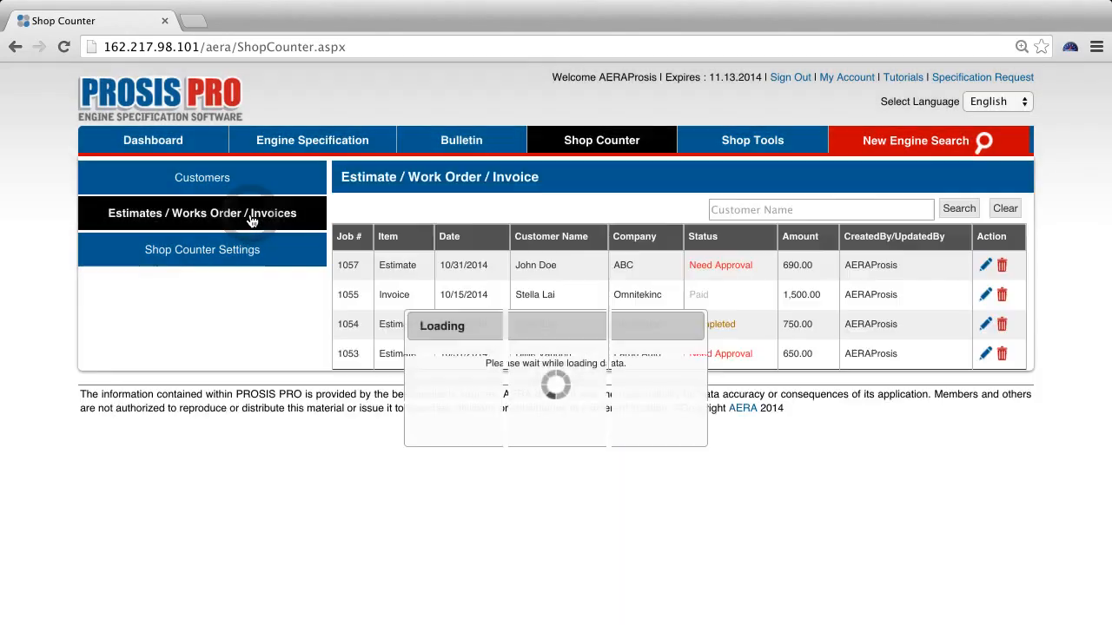